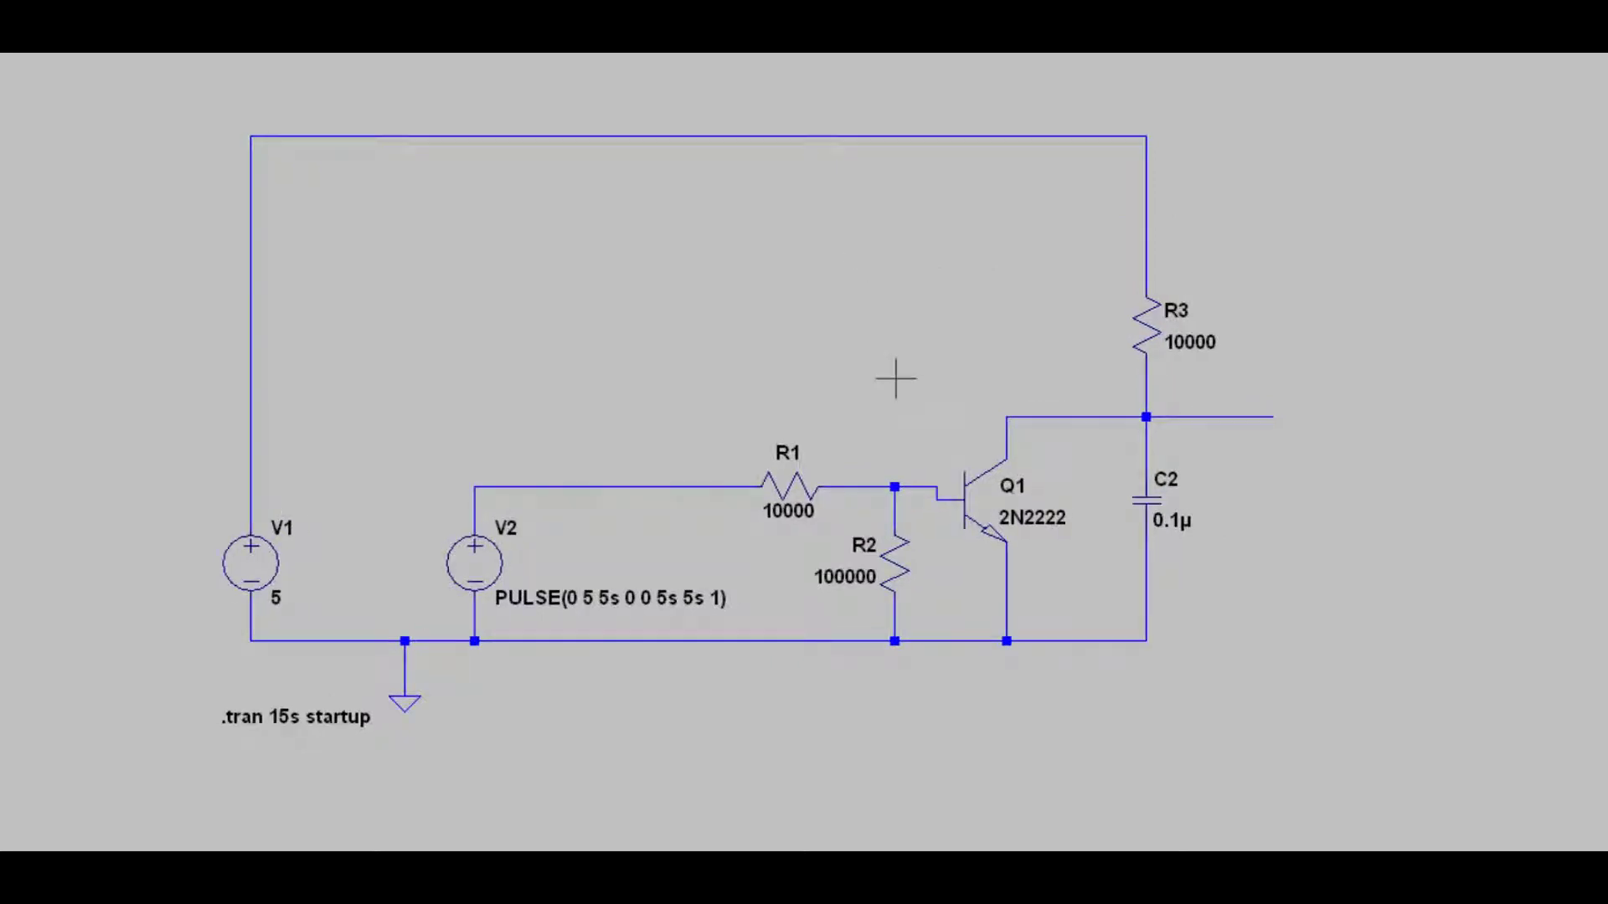
- Zoom around the PULSE-driven schematic and exit move mode before the 15 s transient run
{"action": "scroll", "coordinate": [419, 380], "scroll_direction": "up", "scroll_amount": 1}
{"action": "scroll", "coordinate": [328, 377], "scroll_direction": "up", "scroll_amount": 1}
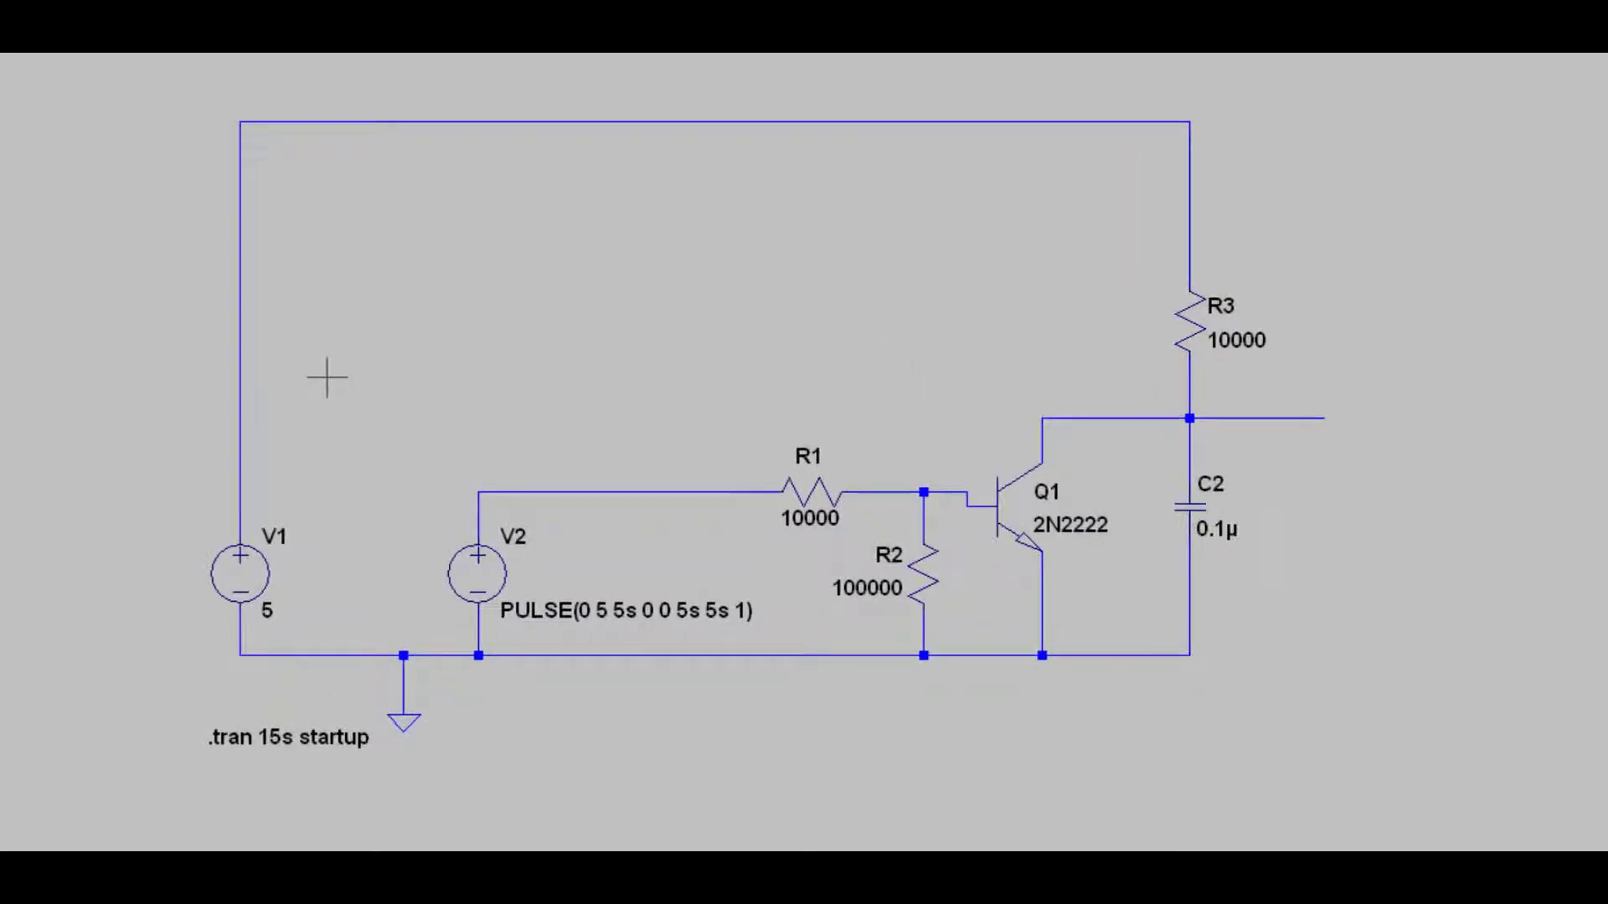
{"action": "scroll", "coordinate": [328, 378], "scroll_direction": "down", "scroll_amount": 1}
{"action": "scroll", "coordinate": [316, 378], "scroll_direction": "down", "scroll_amount": 1}
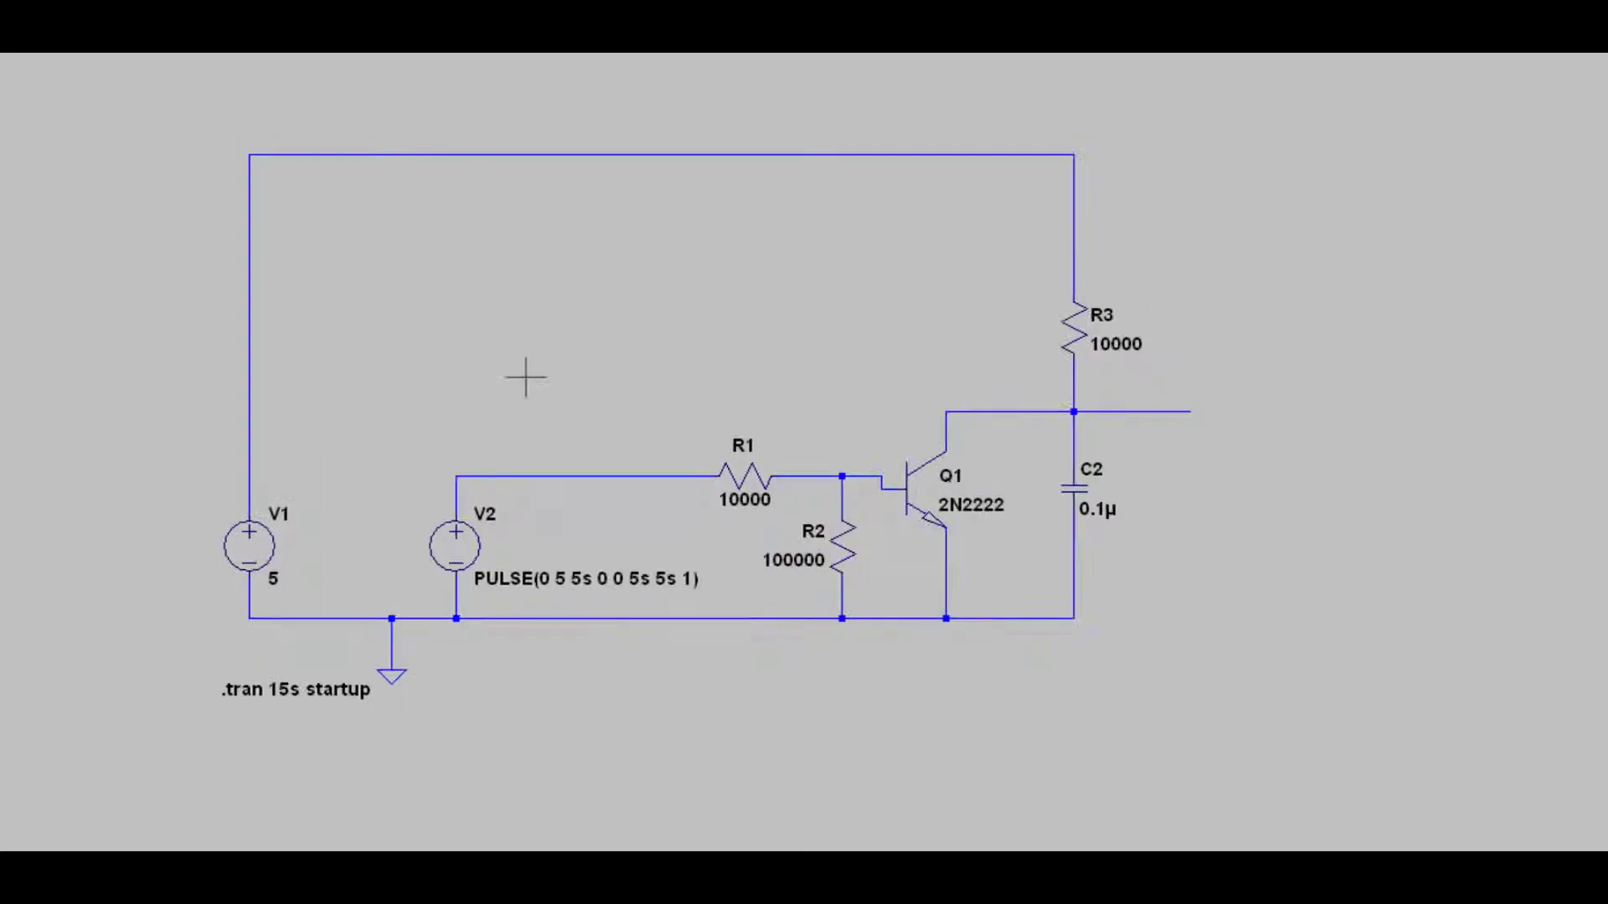
{"action": "scroll", "coordinate": [1191, 378], "scroll_direction": "up", "scroll_amount": 1}
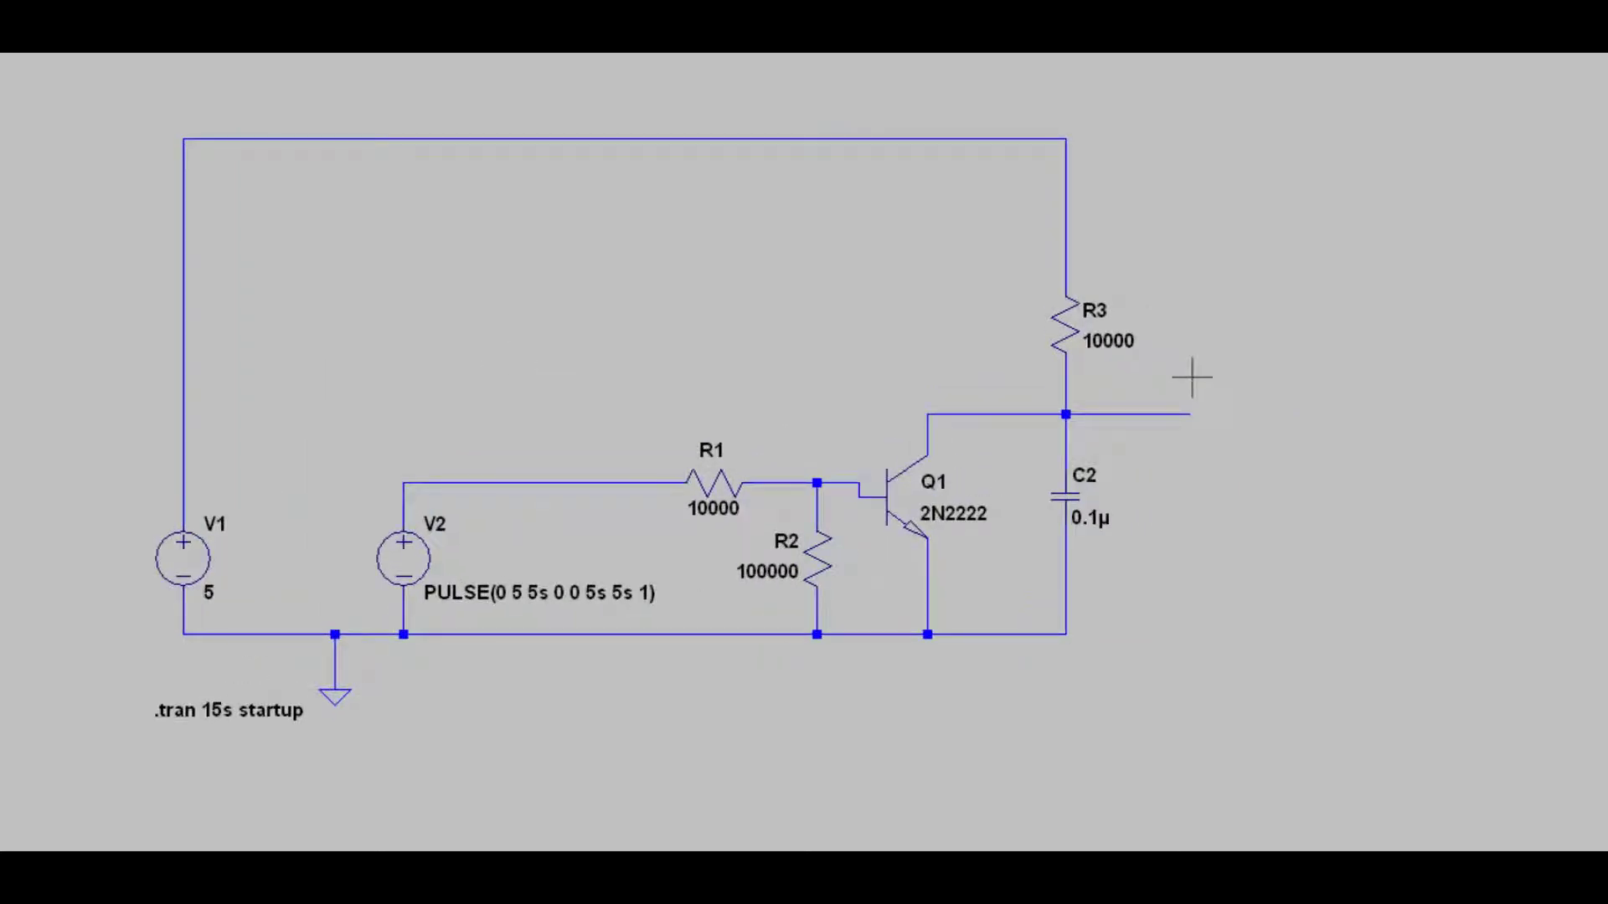
{"action": "scroll", "coordinate": [1130, 387], "scroll_direction": "up", "scroll_amount": 1}
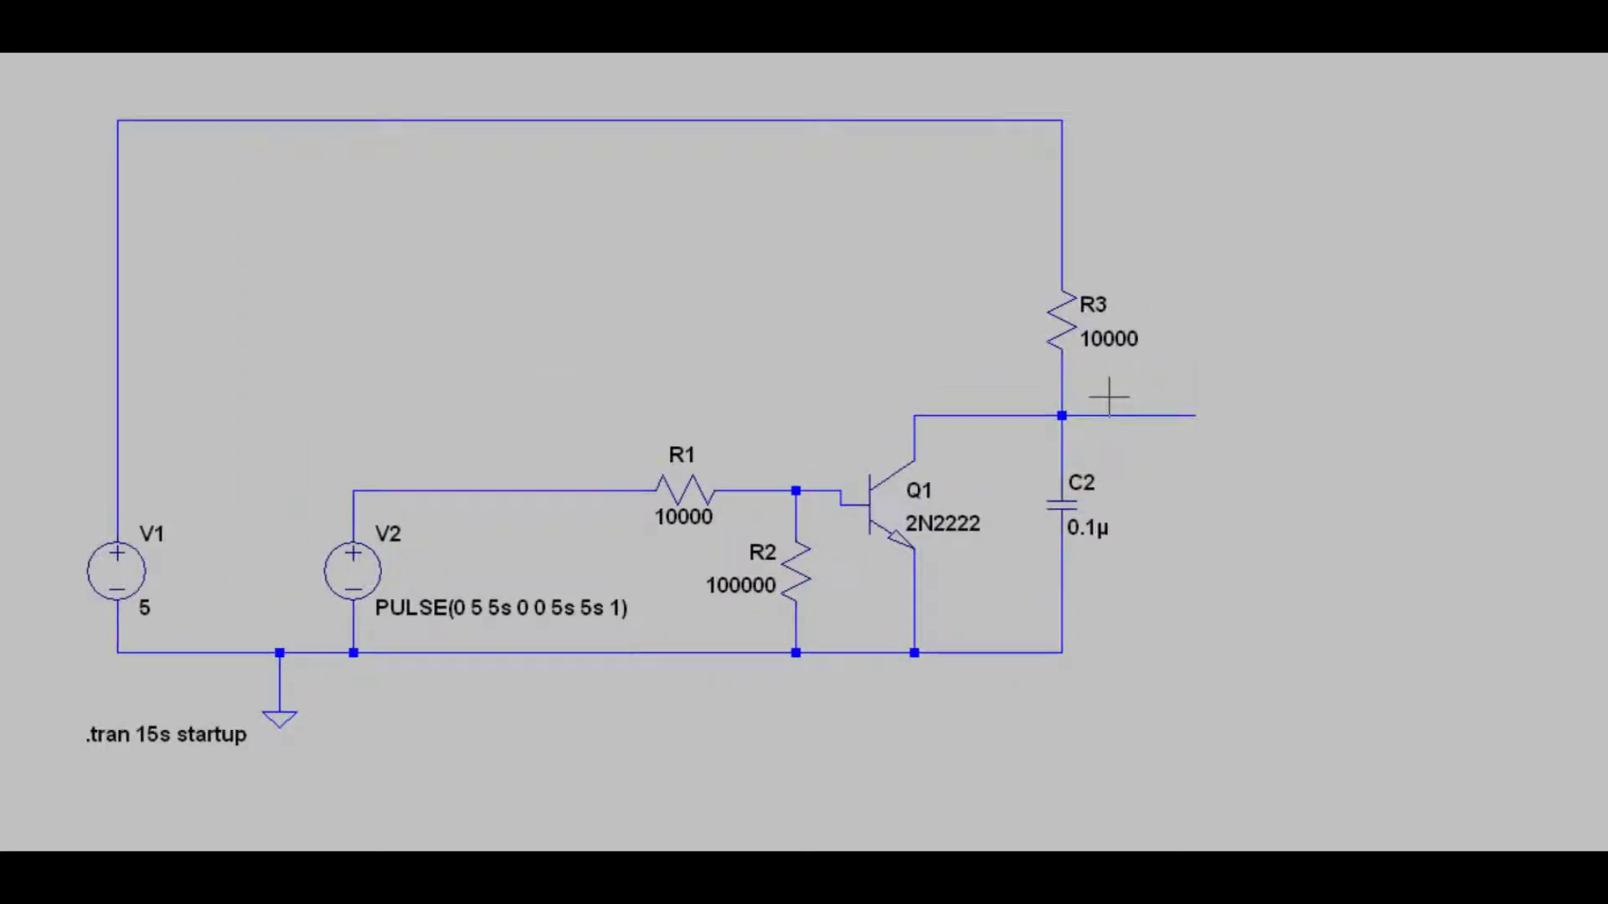
{"action": "scroll", "coordinate": [1110, 396], "scroll_direction": "up", "scroll_amount": 1}
{"action": "scroll", "coordinate": [1109, 396], "scroll_direction": "up", "scroll_amount": 1}
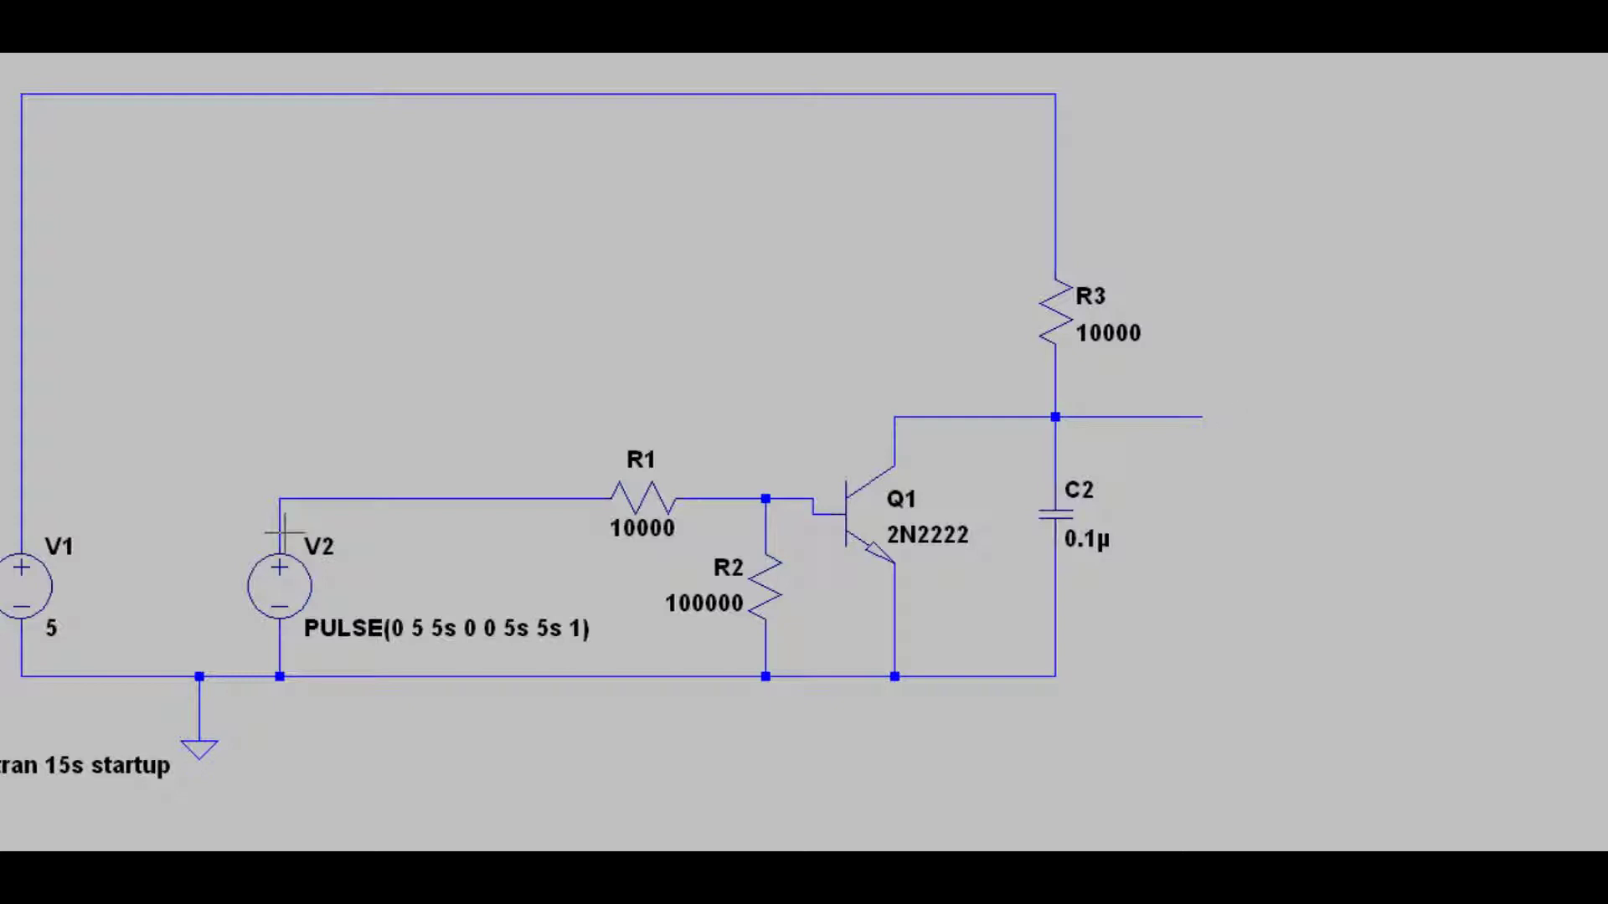
{"action": "key", "text": "F7"}
{"action": "key", "text": "F3"}
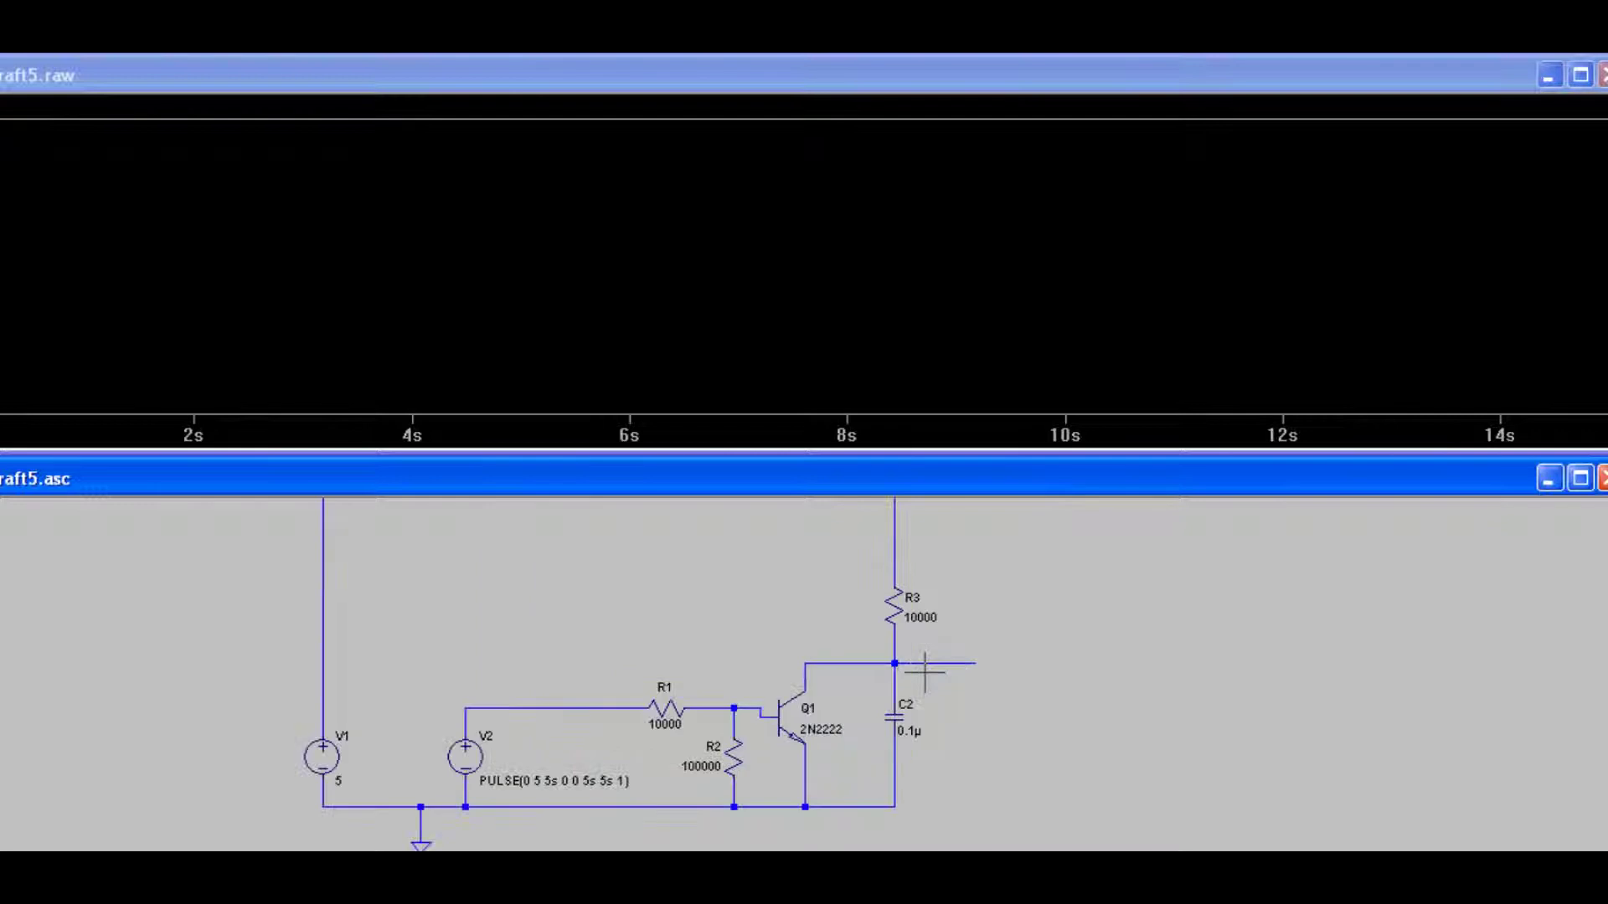
- Plot V(n002) at the R3/C2 node, zoom into its first milliseconds, and move the plot window
{"action": "left_click", "coordinate": [924, 666]}
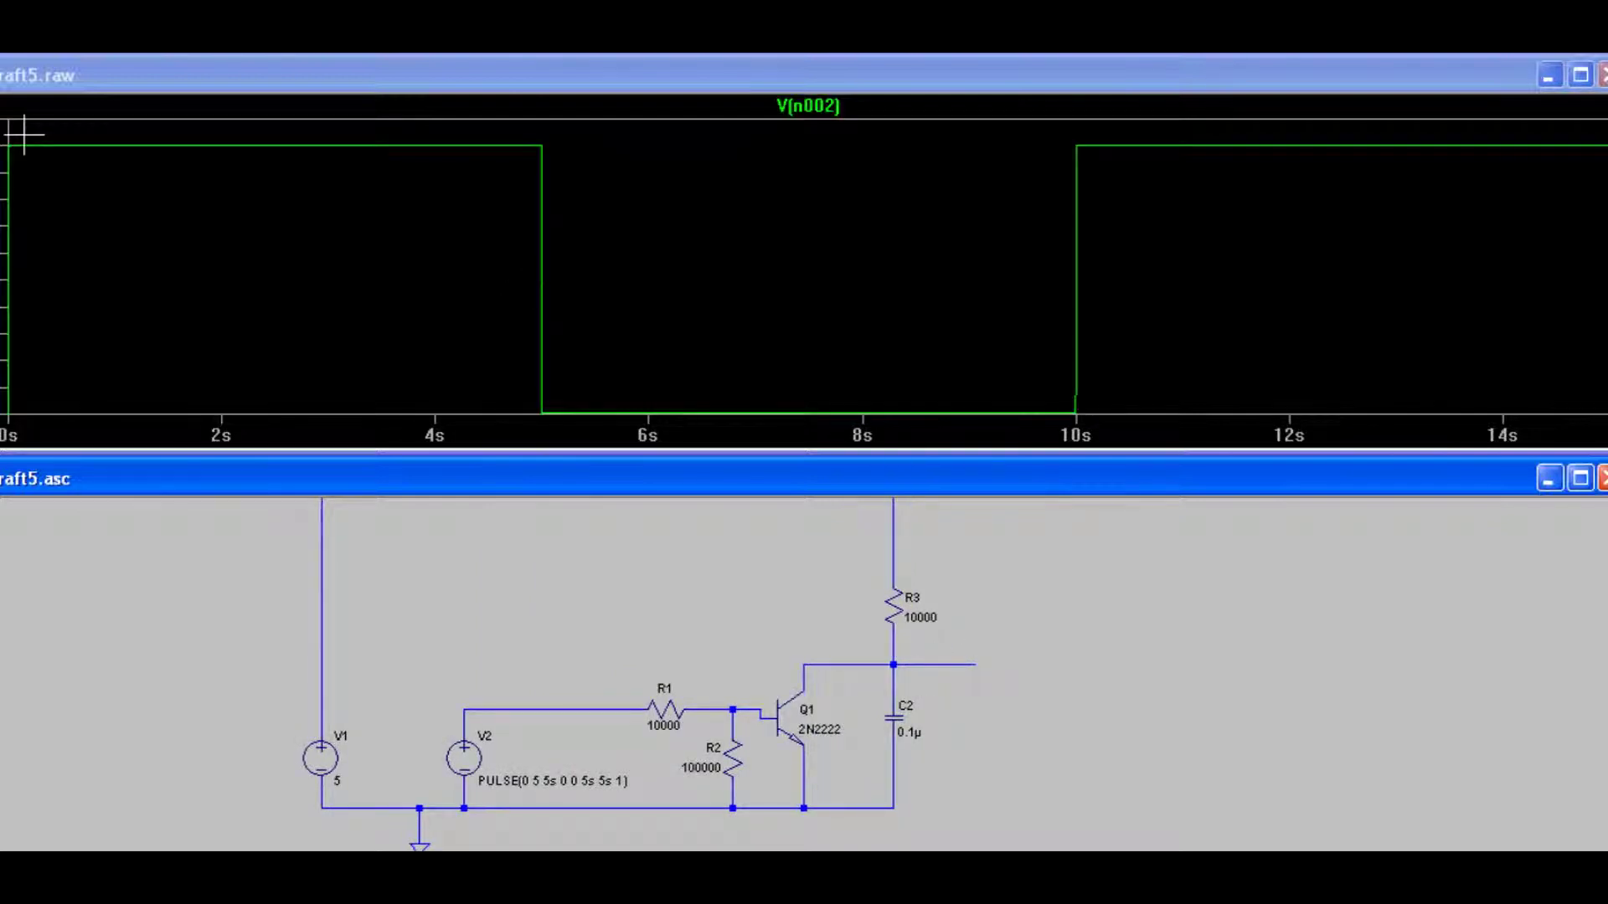
{"action": "left_click_drag", "start_coordinate": [37, 131], "coordinate": [5, 437]}
{"action": "left_click_drag", "start_coordinate": [68, 77], "coordinate": [108, 466]}
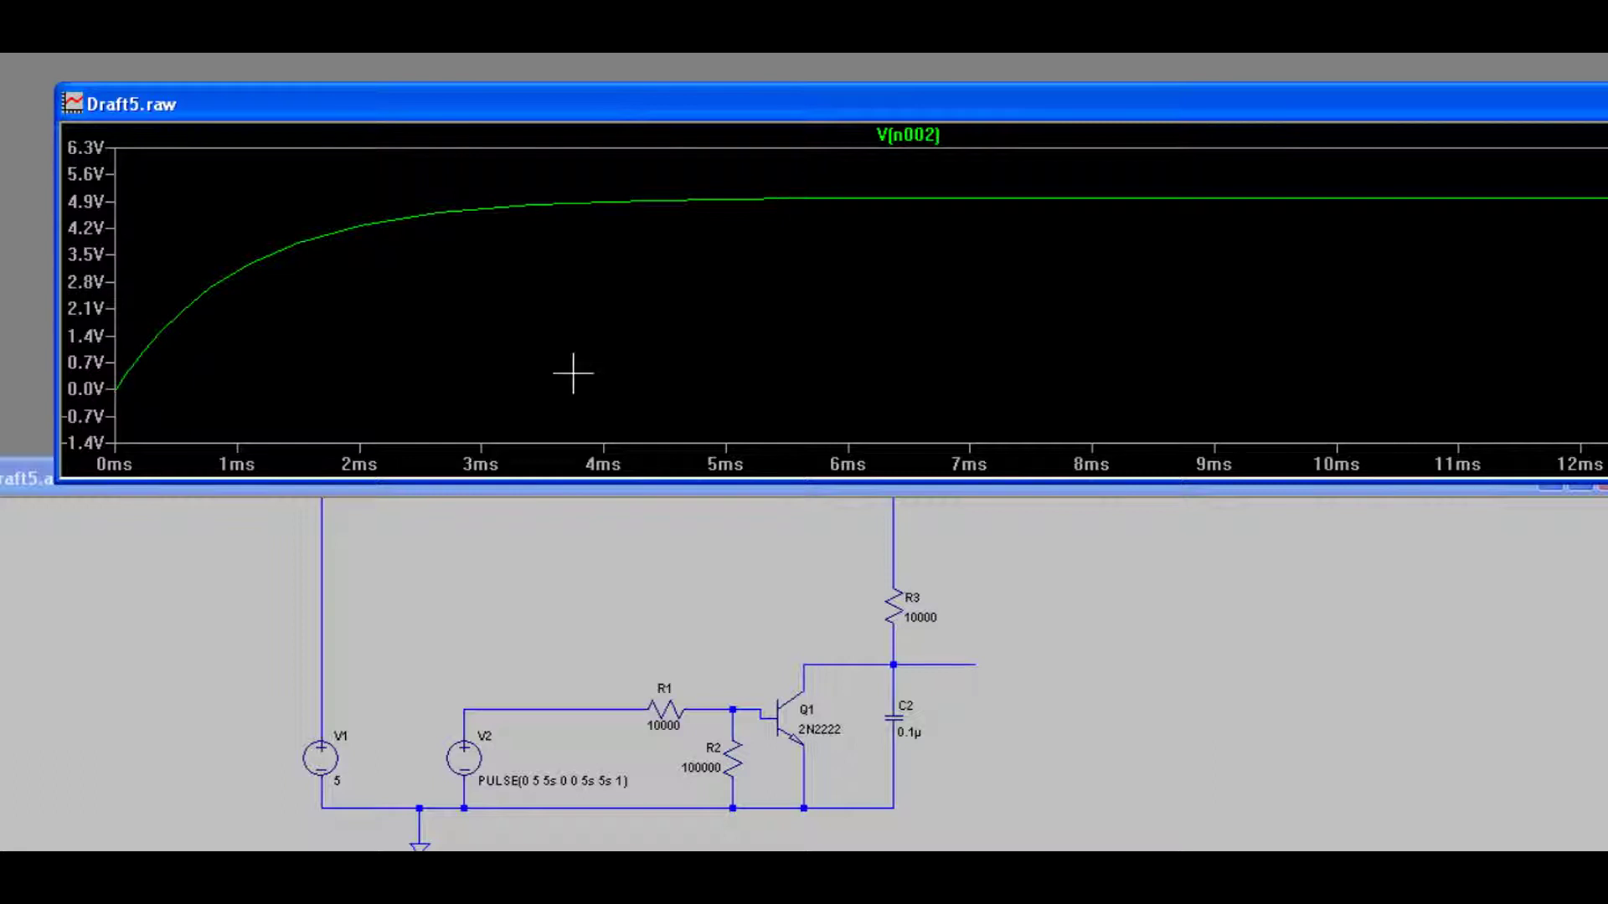
{"action": "left_click_drag", "start_coordinate": [559, 107], "coordinate": [503, 81]}
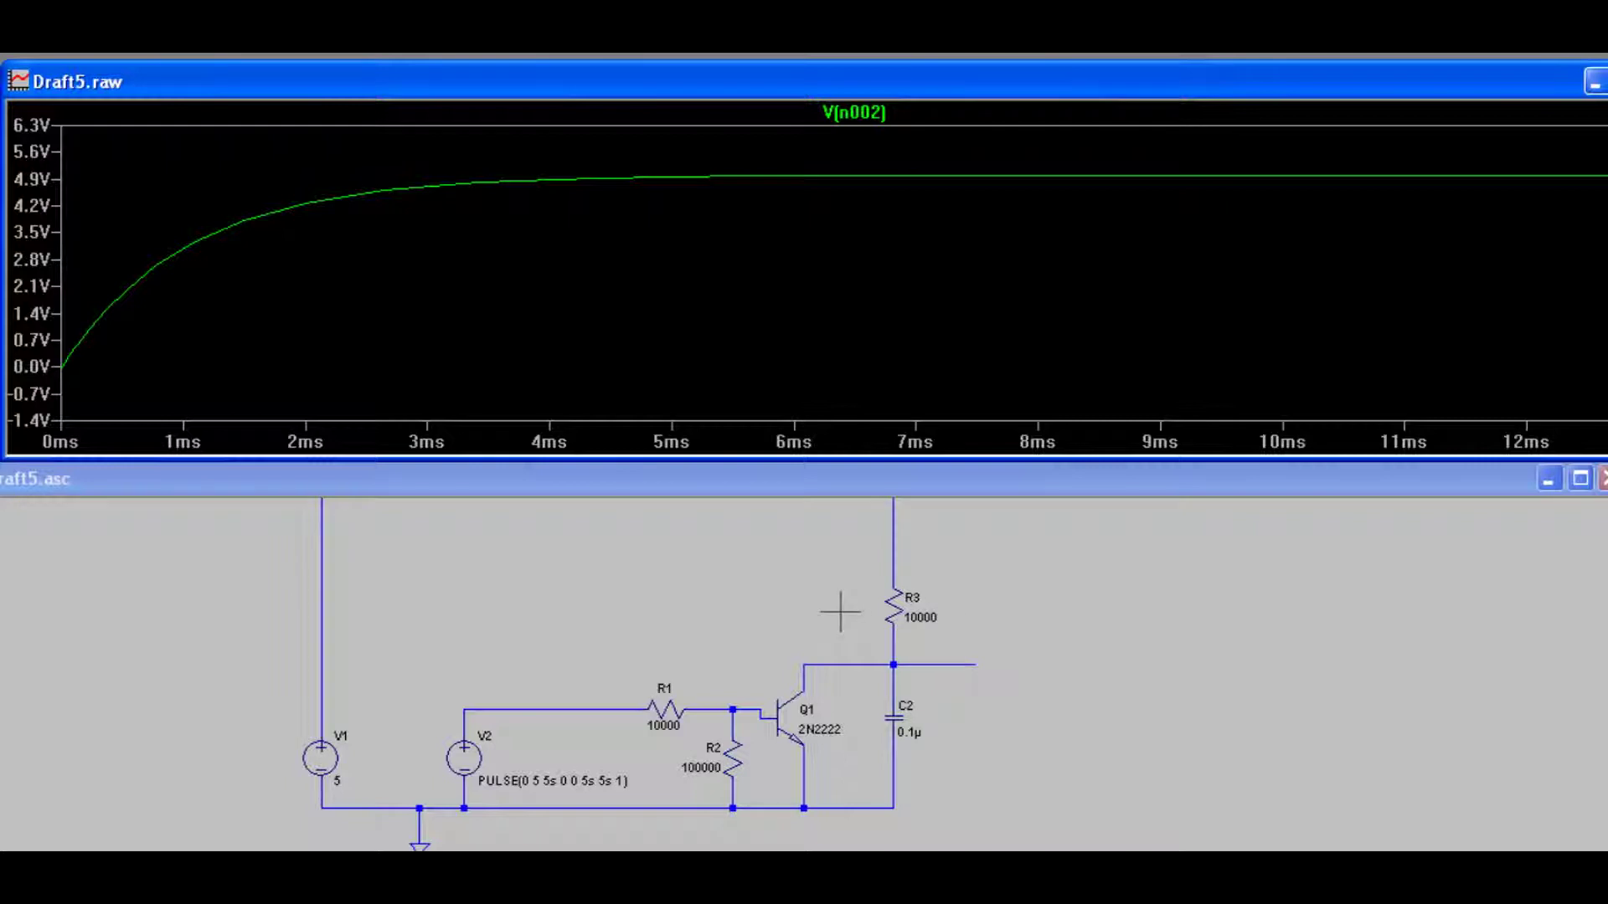
- Rerun the simulation and plot the input, base and collector voltages, ending on V(n002)
{"action": "right_click", "coordinate": [1148, 646]}
{"action": "left_click", "coordinate": [1198, 250]}
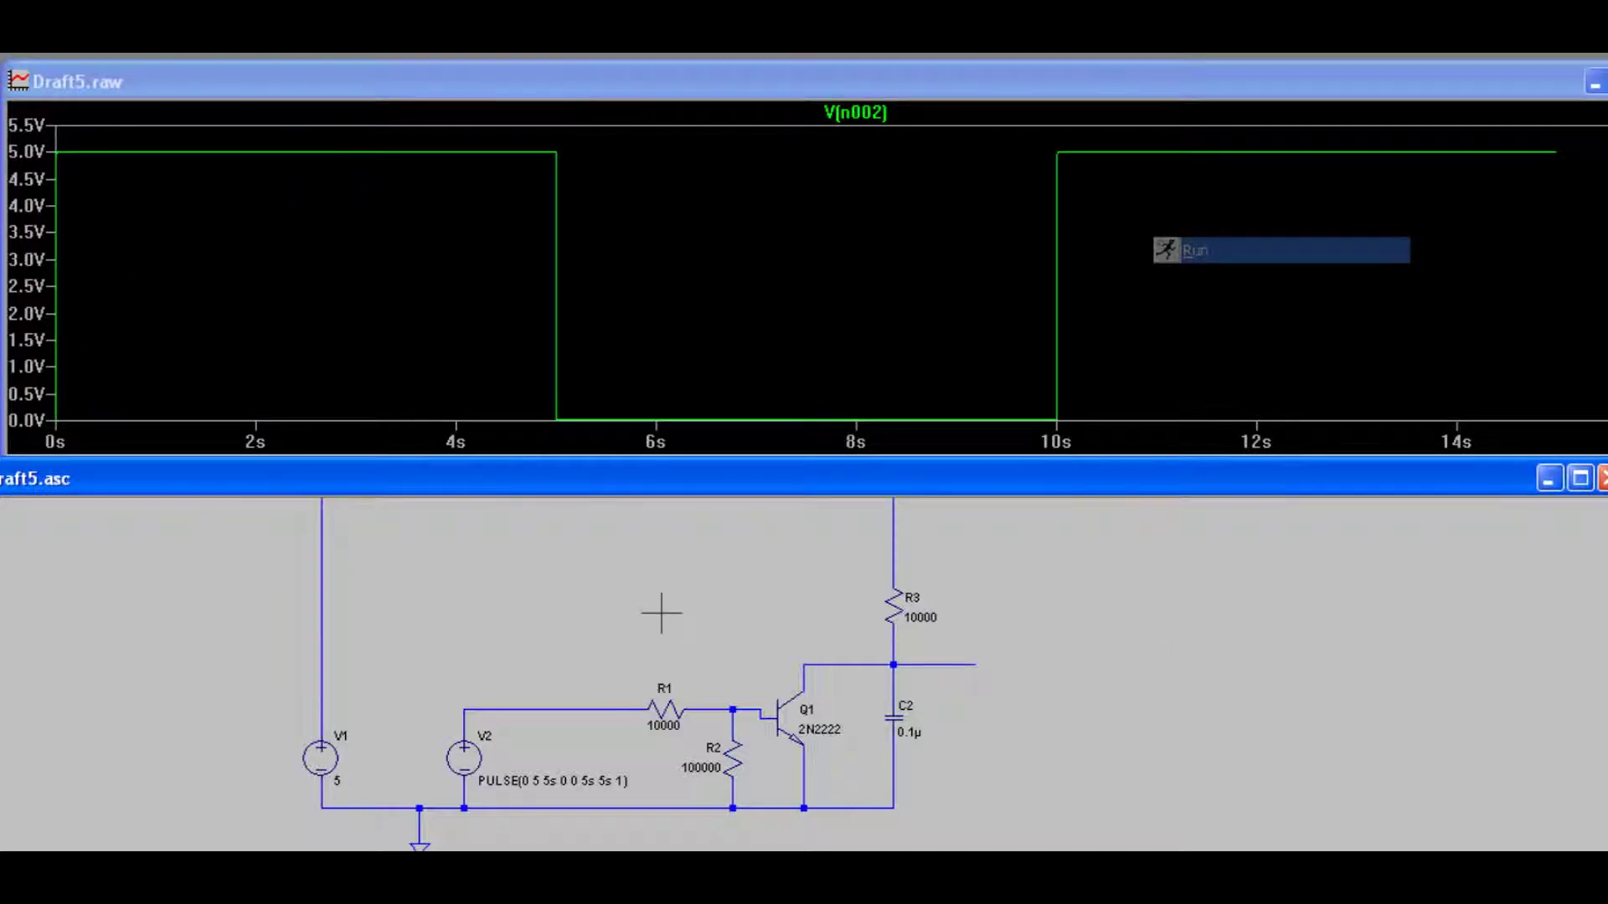
{"action": "left_click", "coordinate": [567, 709]}
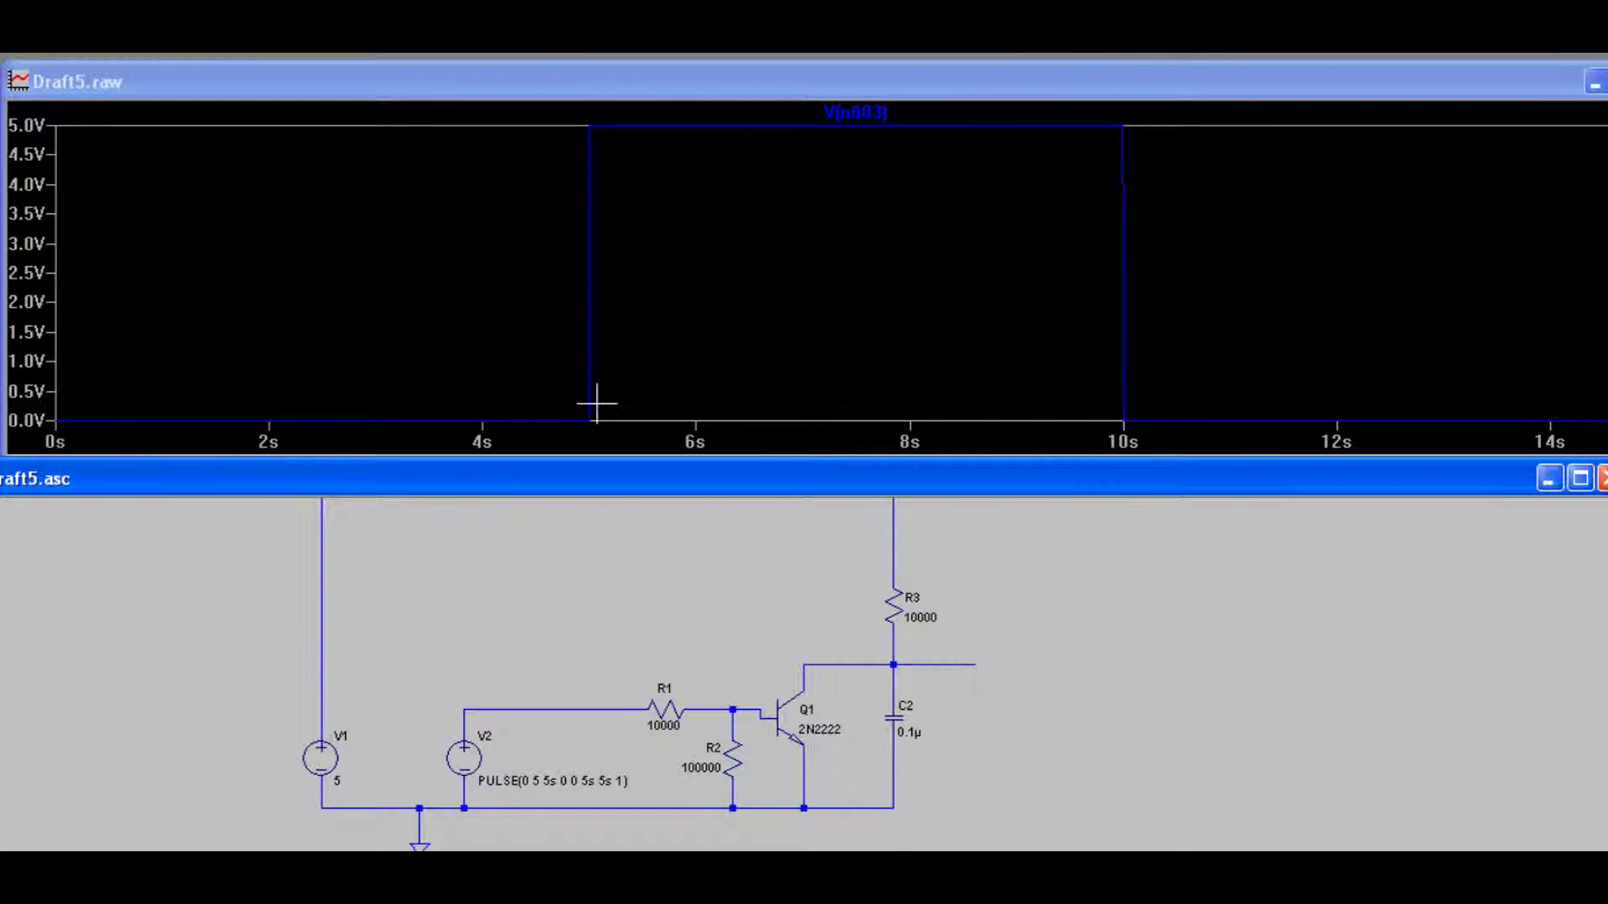
{"action": "left_click", "coordinate": [763, 715]}
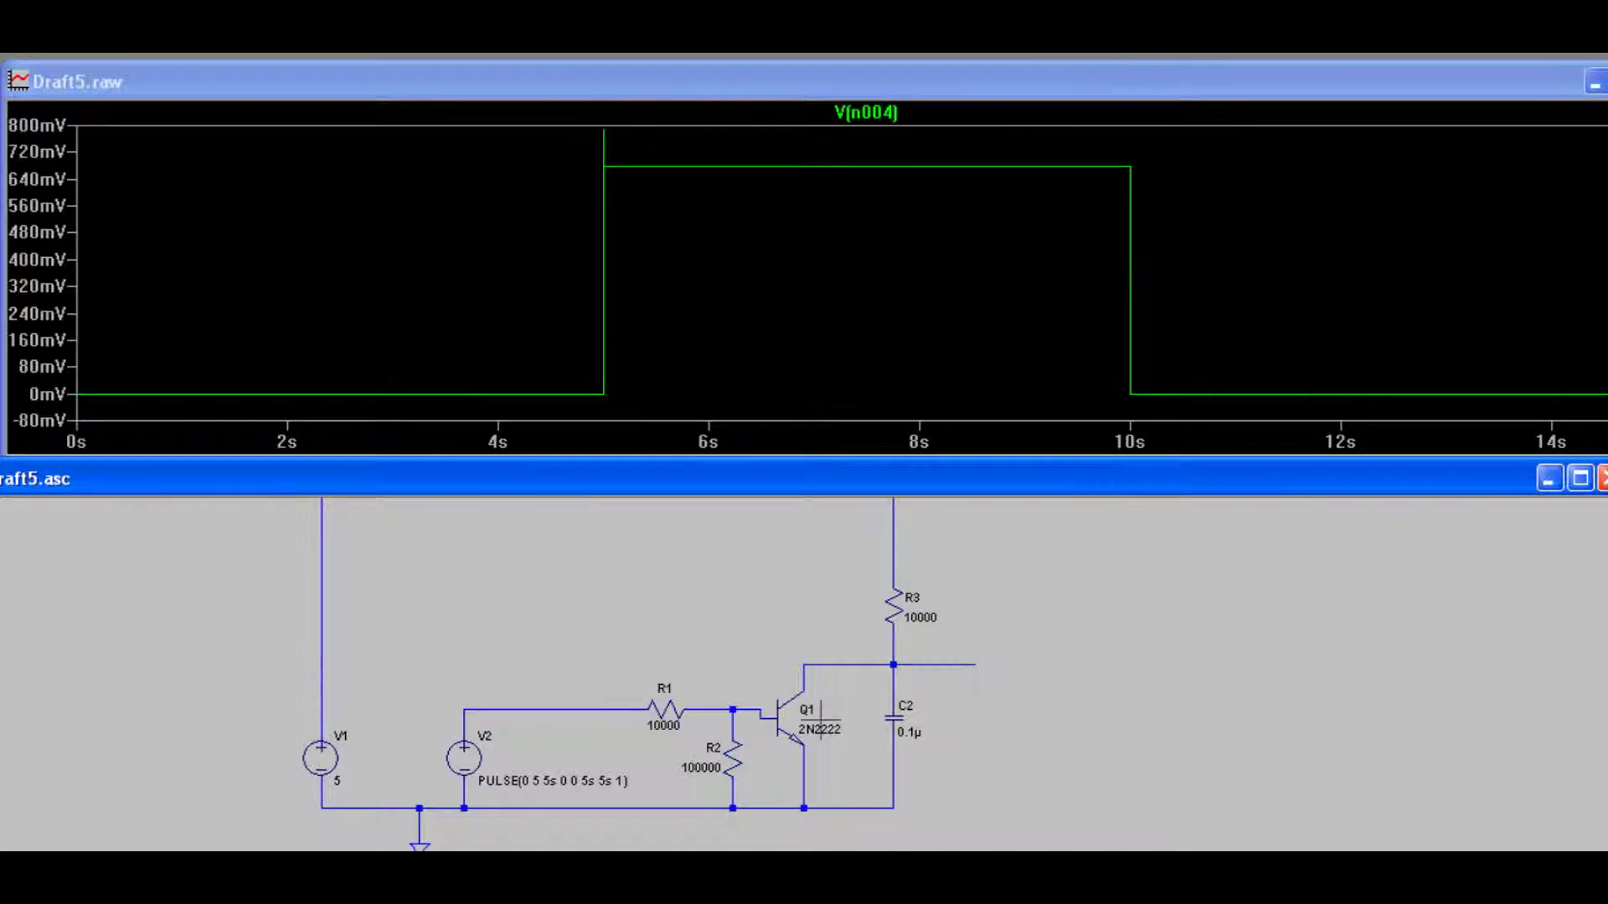
{"action": "left_click", "coordinate": [894, 665]}
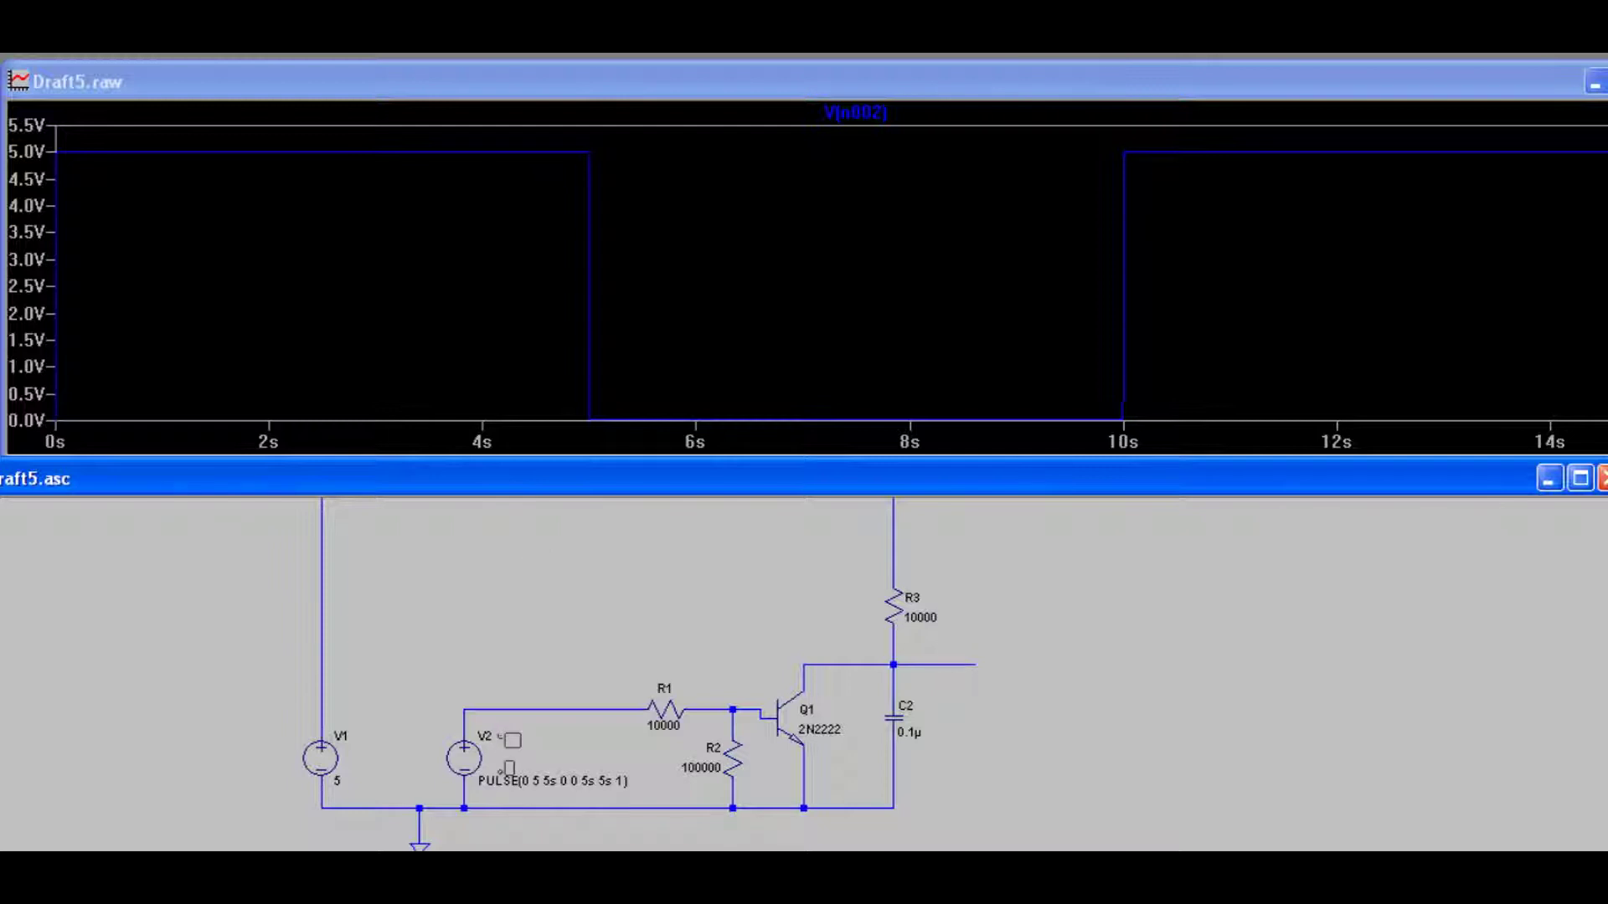
- Place a rotated capacitor C1 into the V2–R1 wire and set it to 10nF
{"action": "scroll", "coordinate": [503, 749], "scroll_direction": "up", "scroll_amount": 1}
{"action": "scroll", "coordinate": [502, 749], "scroll_direction": "up", "scroll_amount": 1}
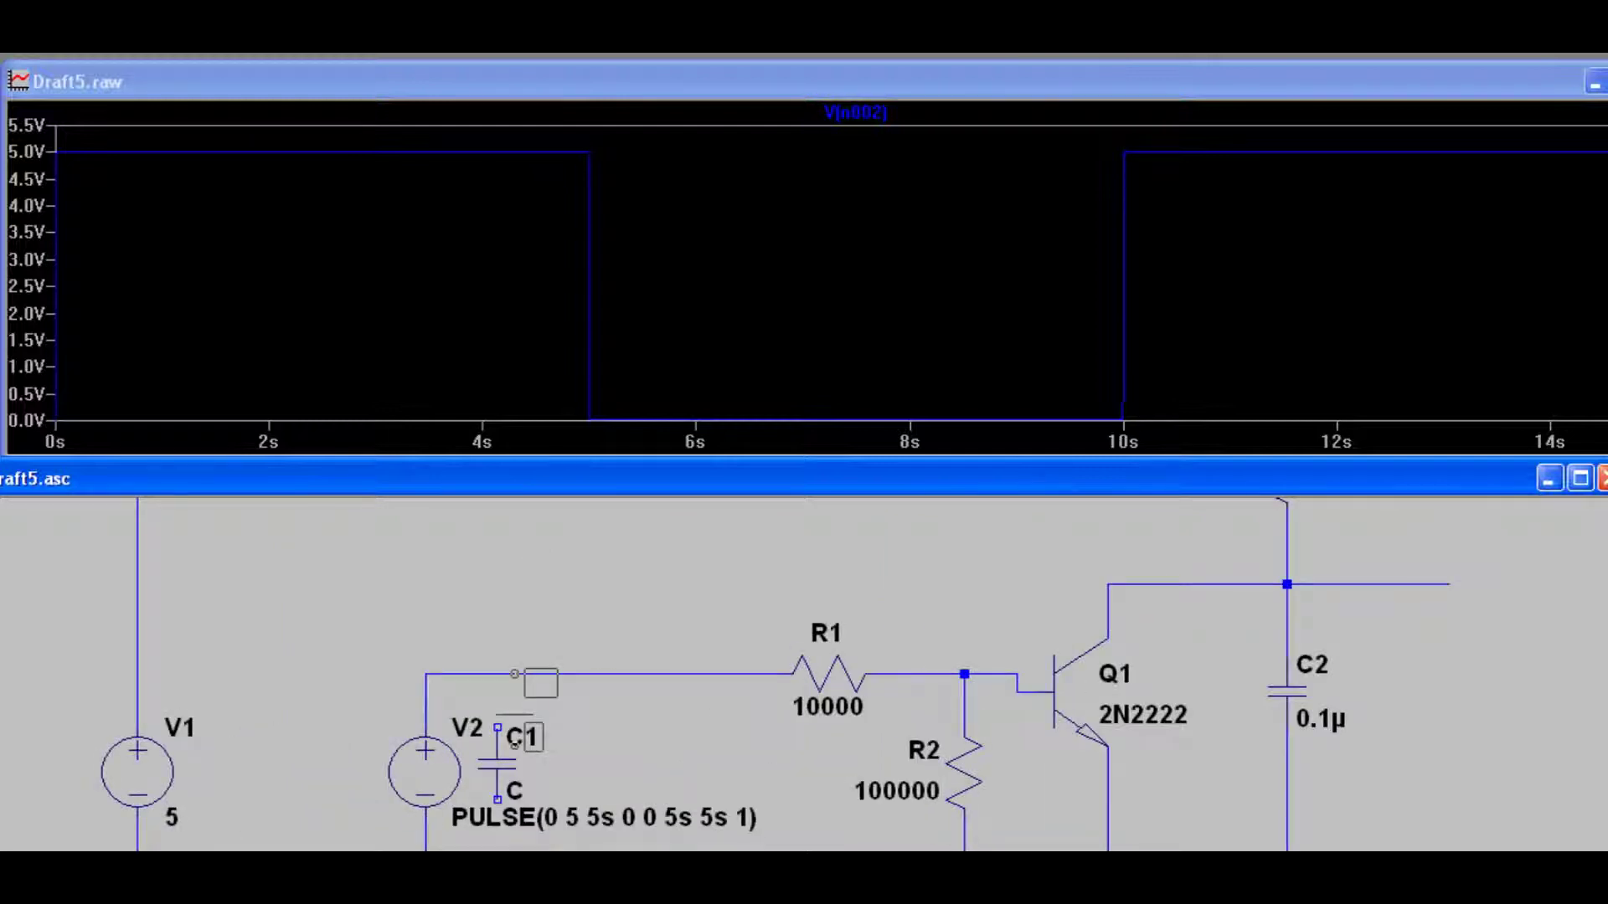
{"action": "left_click", "coordinate": [499, 745]}
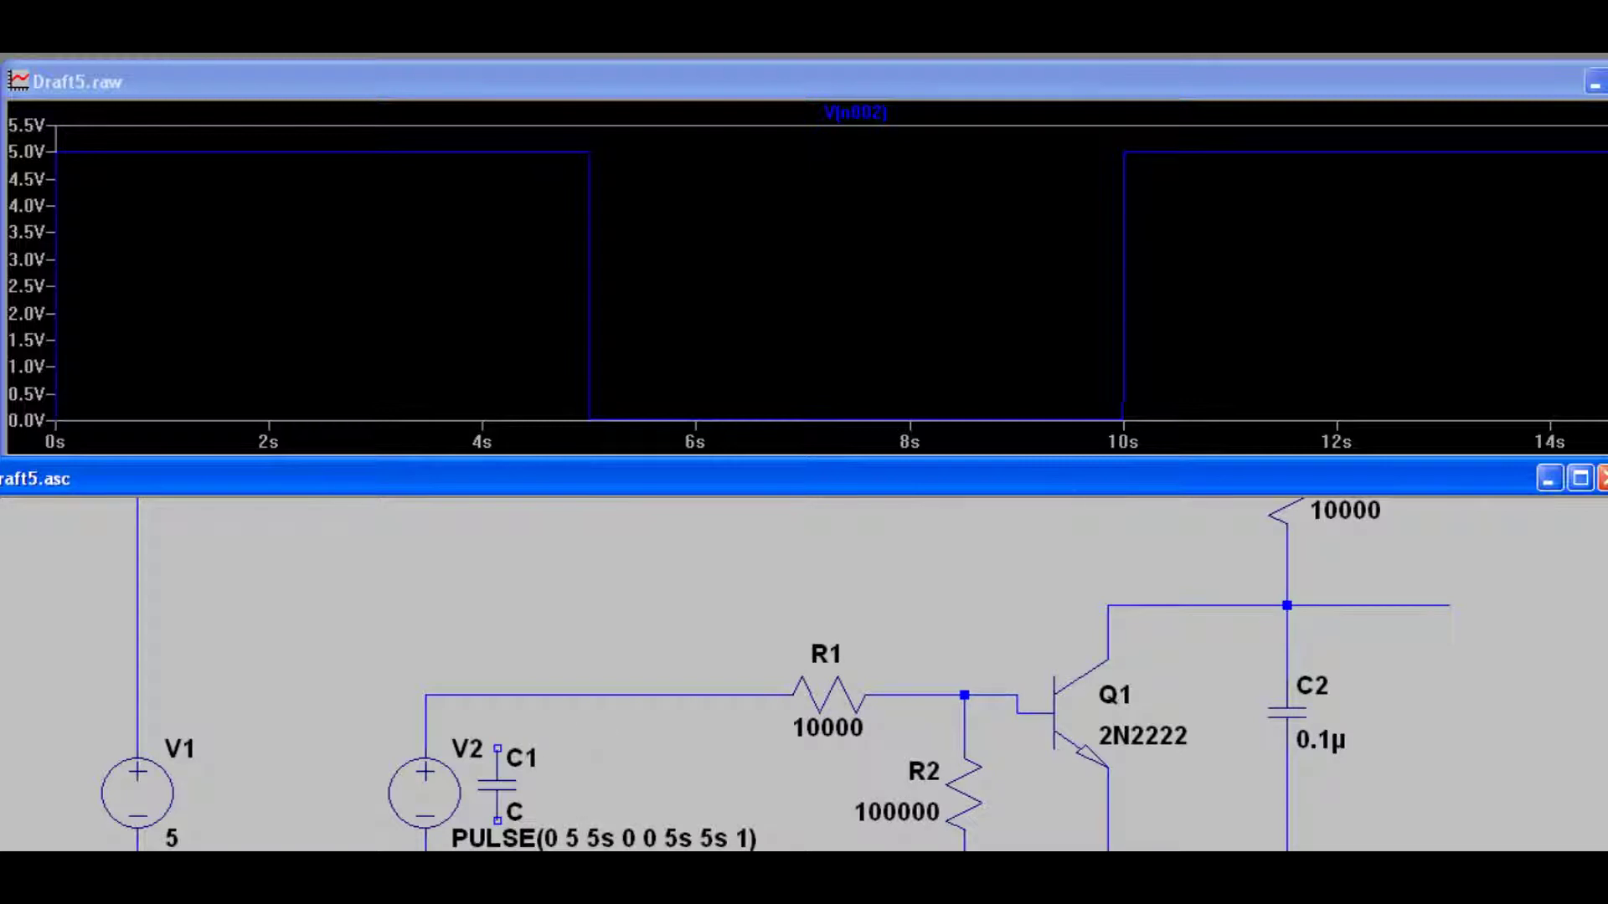
{"action": "key", "text": "ctrl+r"}
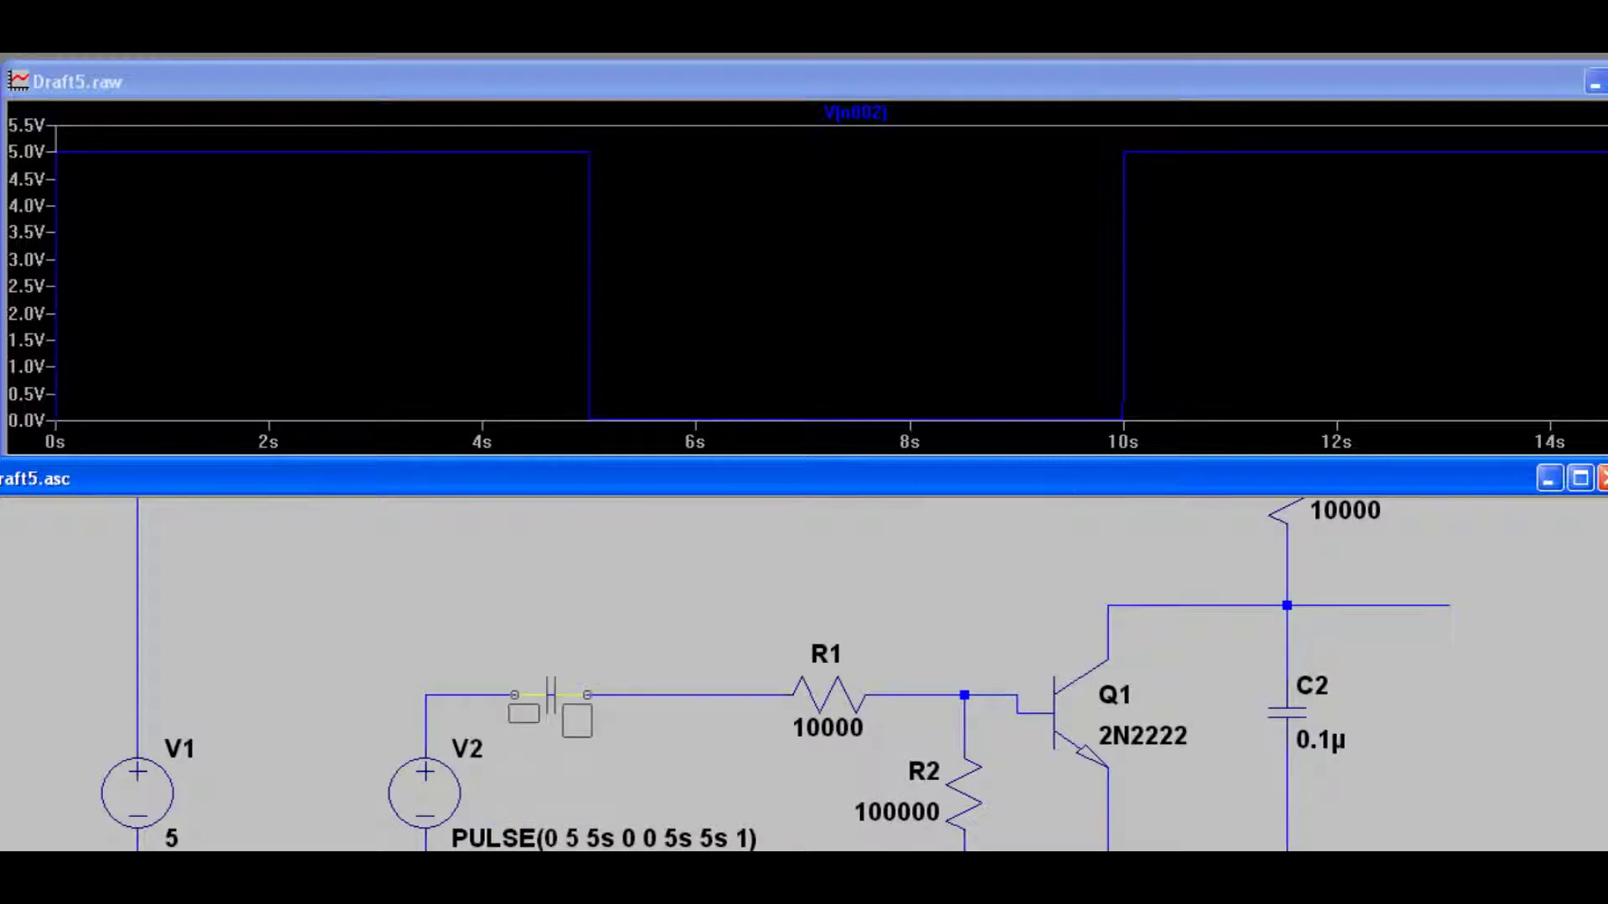
{"action": "left_click", "coordinate": [527, 730]}
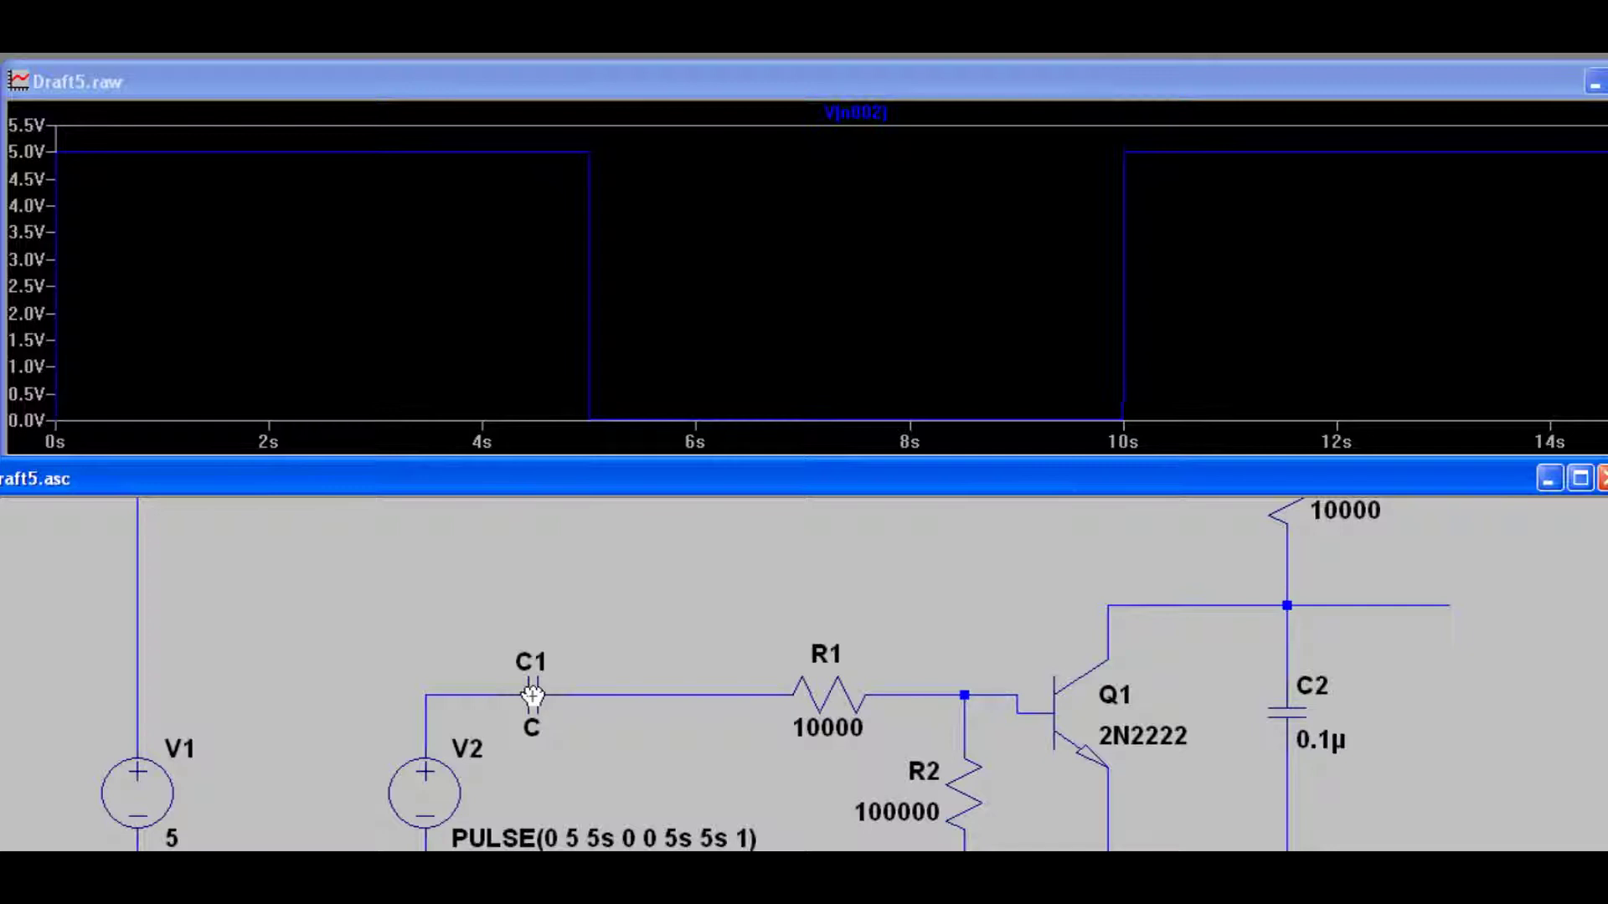
{"action": "right_click", "coordinate": [534, 695]}
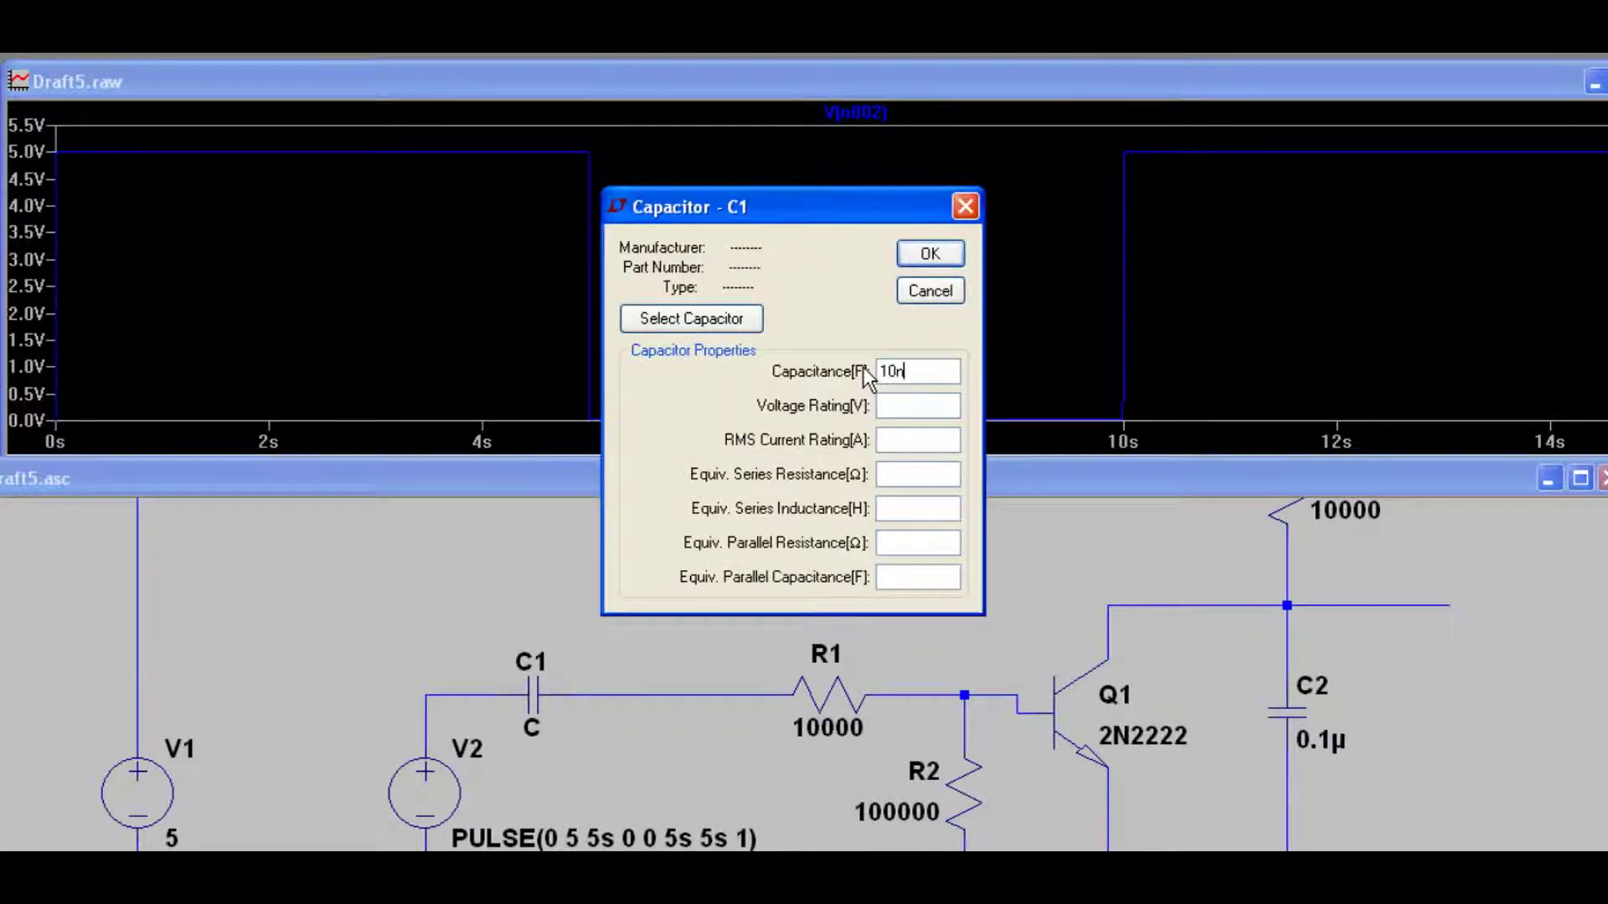
{"action": "type", "text": "10nF"}
{"action": "key", "text": "Return"}
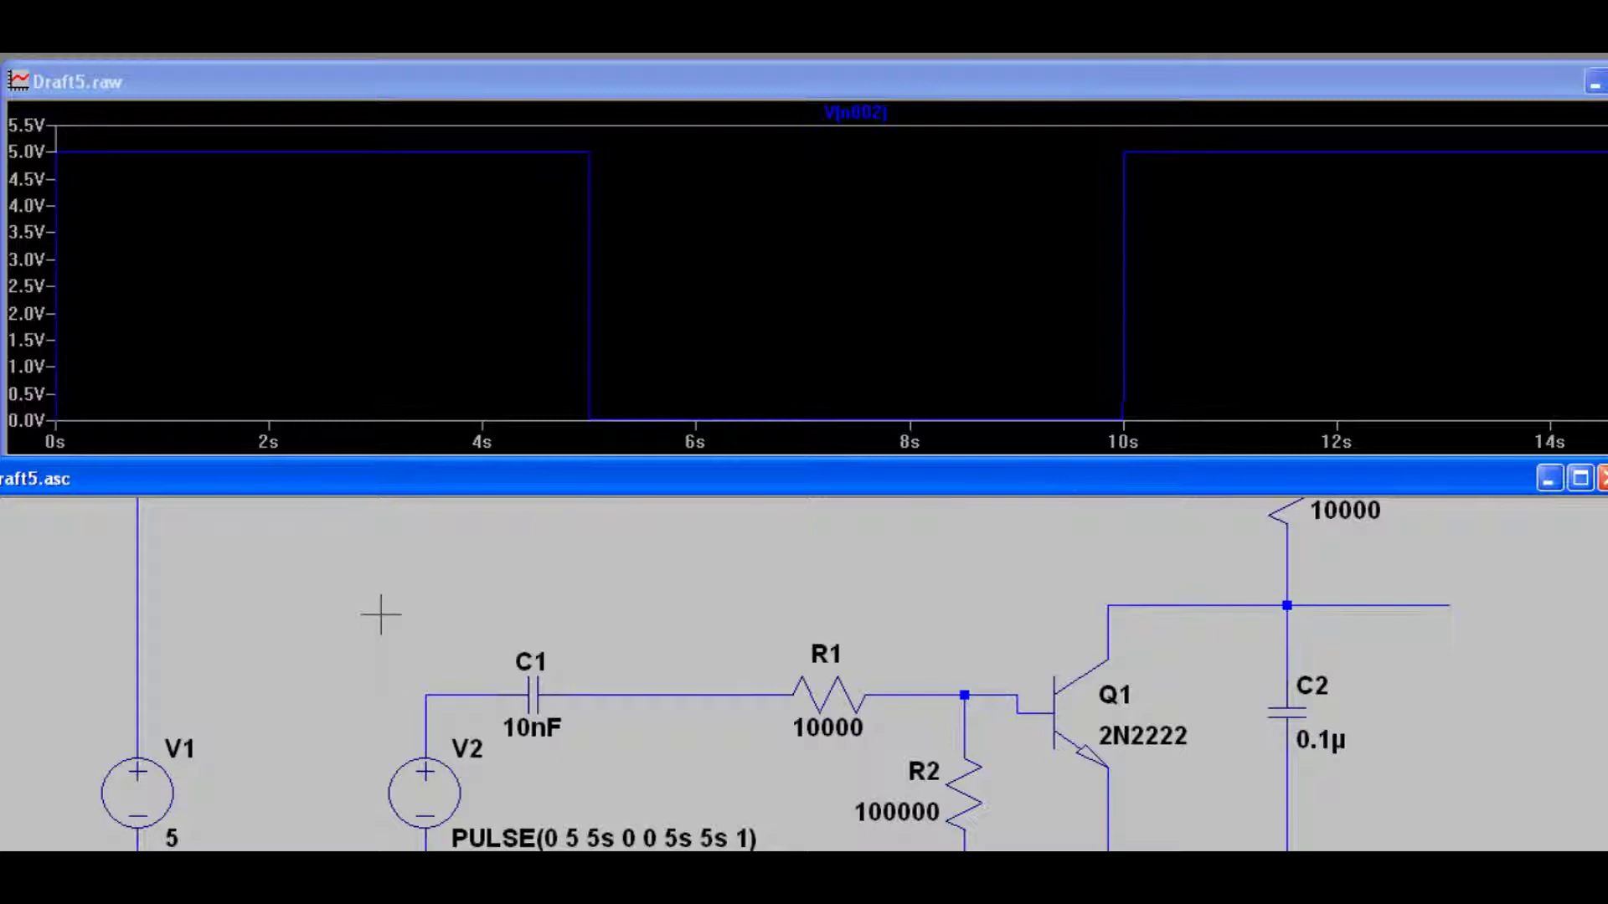
- Probe the C1–R1 wire and rerun the simulation with the new capacitor
{"action": "scroll", "coordinate": [357, 691], "scroll_direction": "down", "scroll_amount": 1}
{"action": "scroll", "coordinate": [357, 691], "scroll_direction": "down", "scroll_amount": 1}
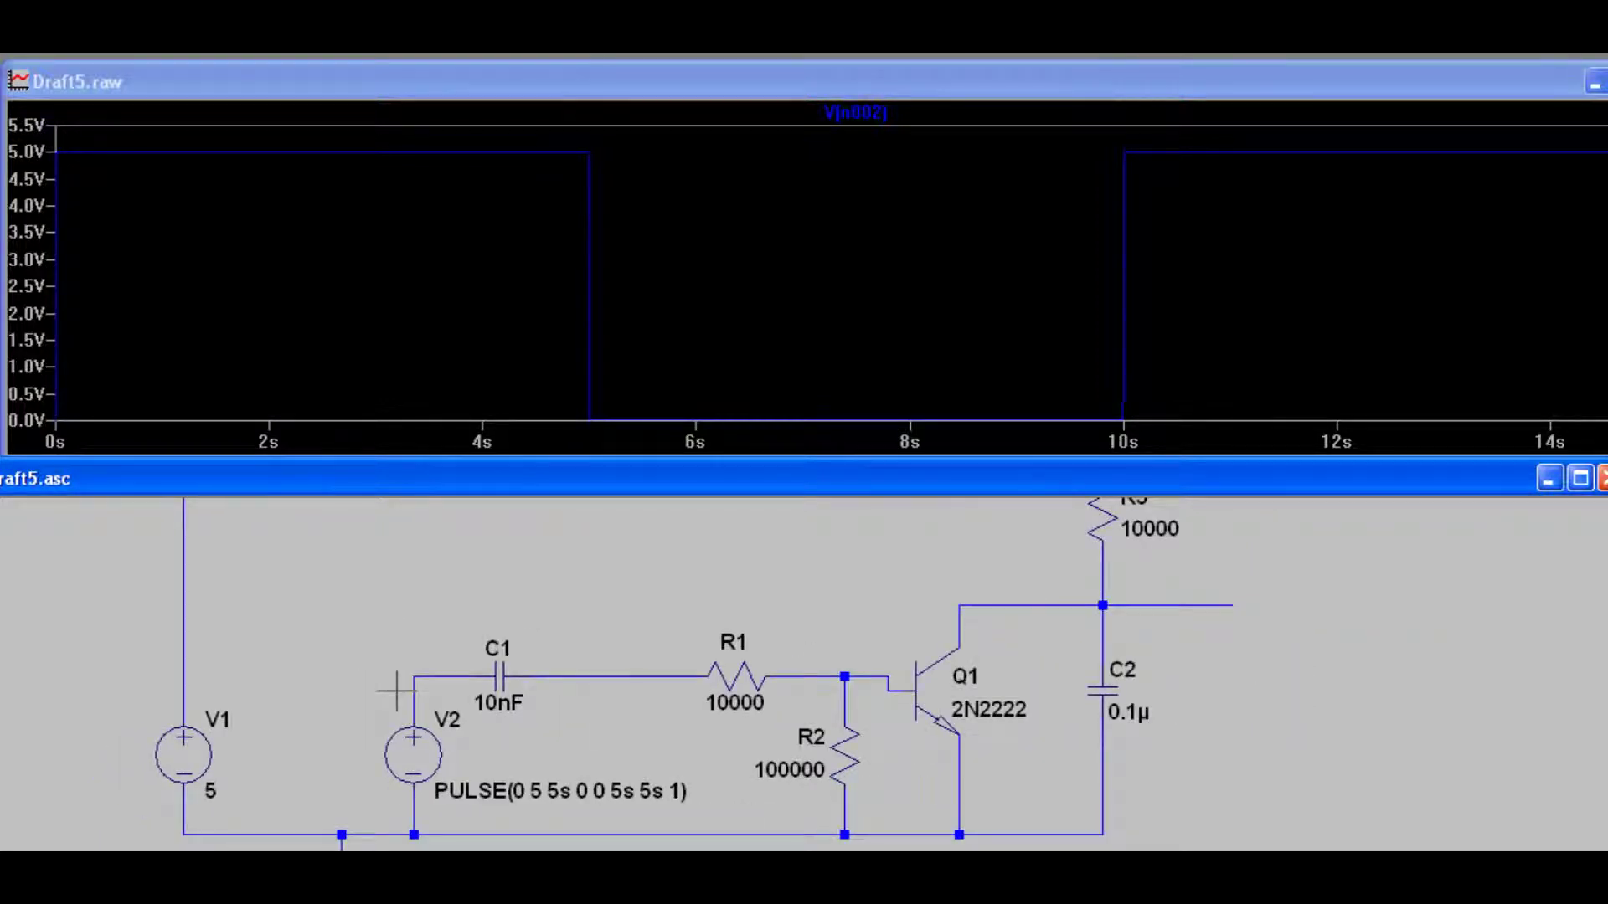
{"action": "scroll", "coordinate": [330, 693], "scroll_direction": "down", "scroll_amount": 1}
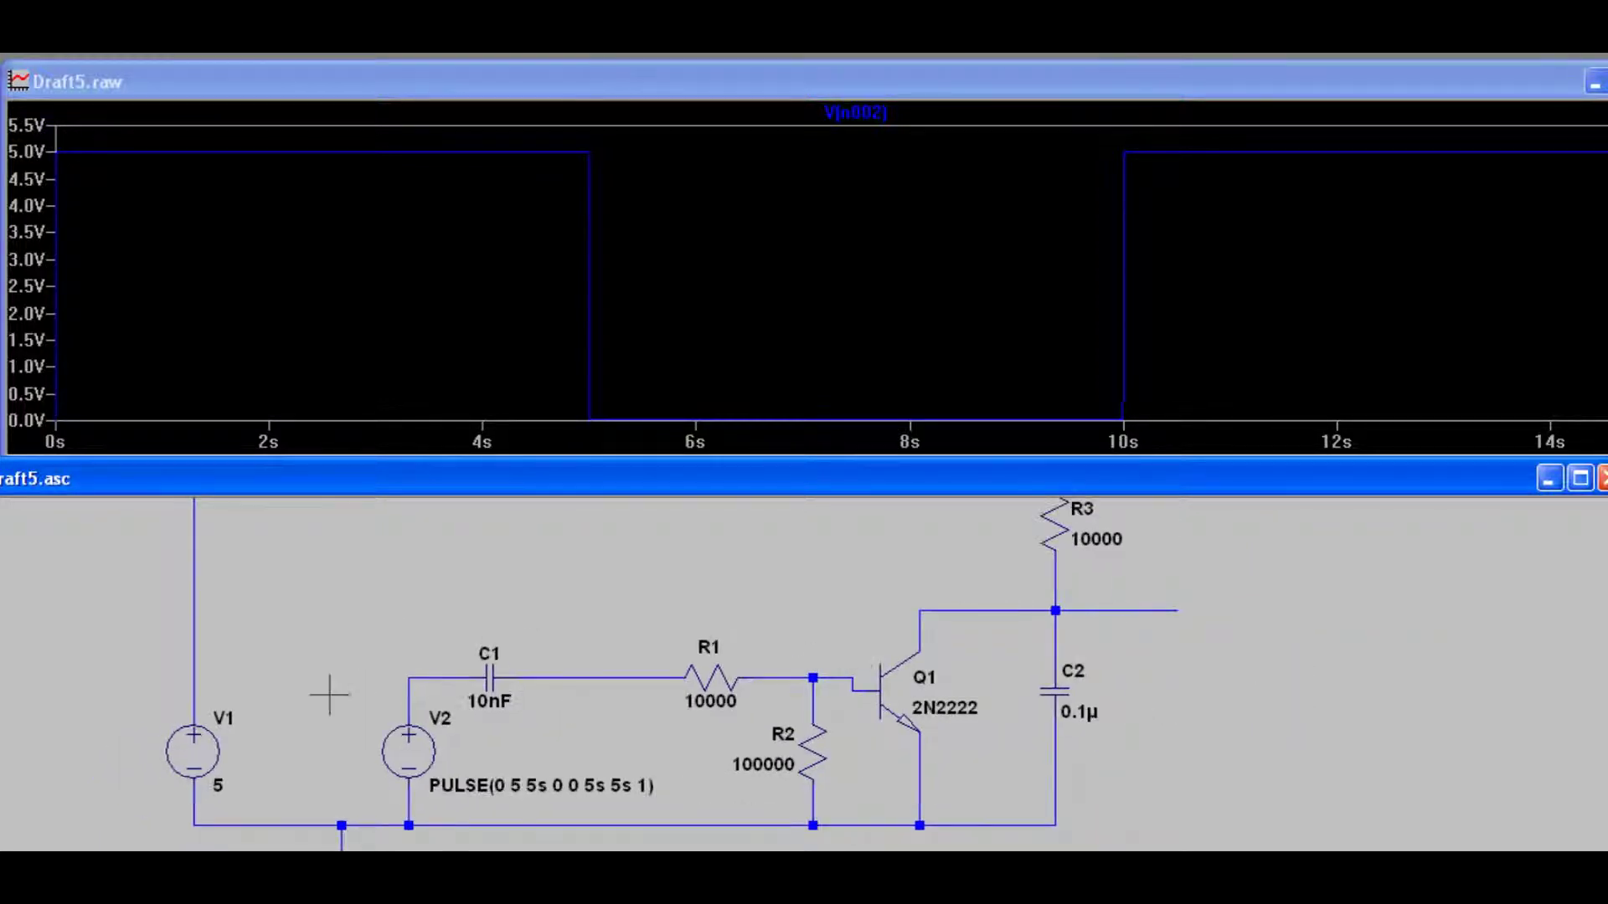
{"action": "scroll", "coordinate": [585, 697], "scroll_direction": "up", "scroll_amount": 1}
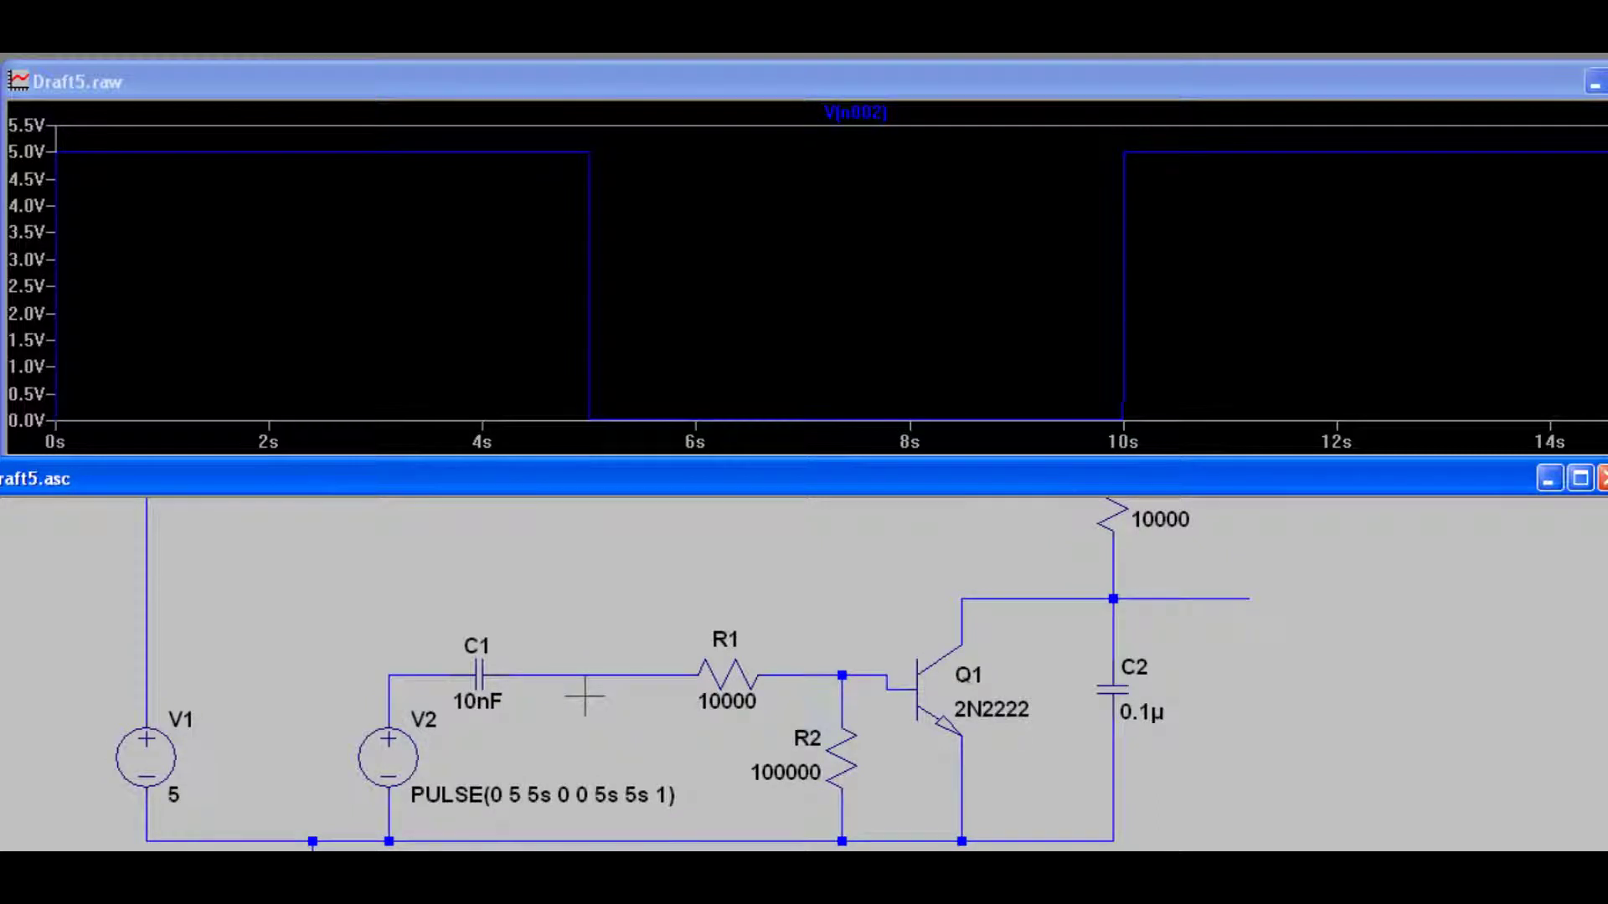
{"action": "scroll", "coordinate": [585, 697], "scroll_direction": "up", "scroll_amount": 1}
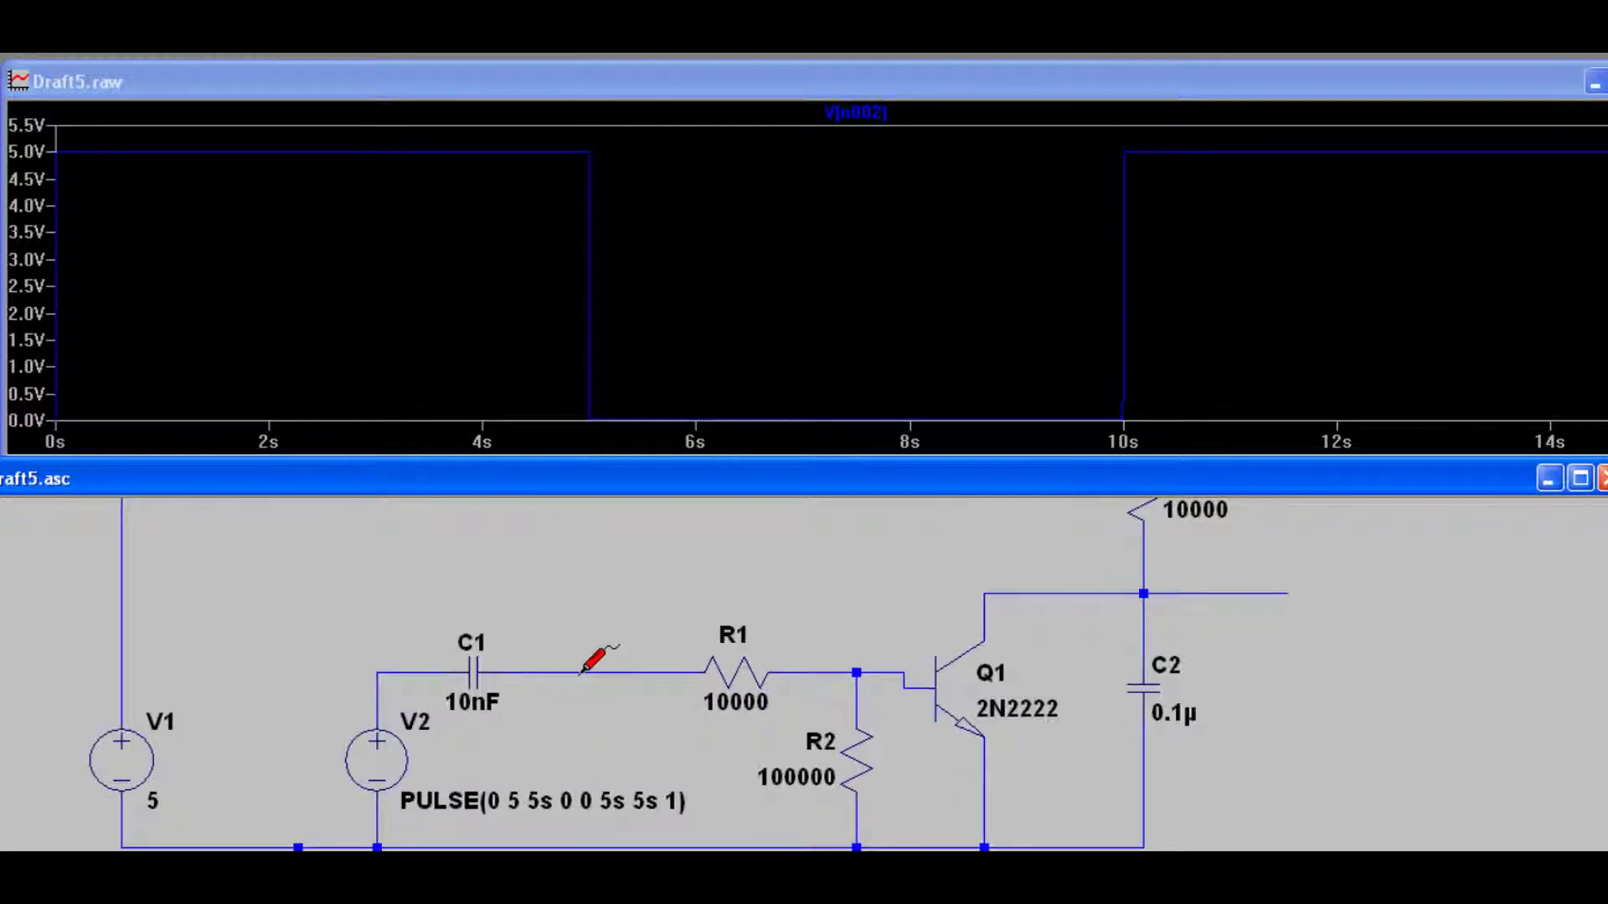
{"action": "left_click", "coordinate": [583, 670]}
{"action": "right_click", "coordinate": [1321, 252]}
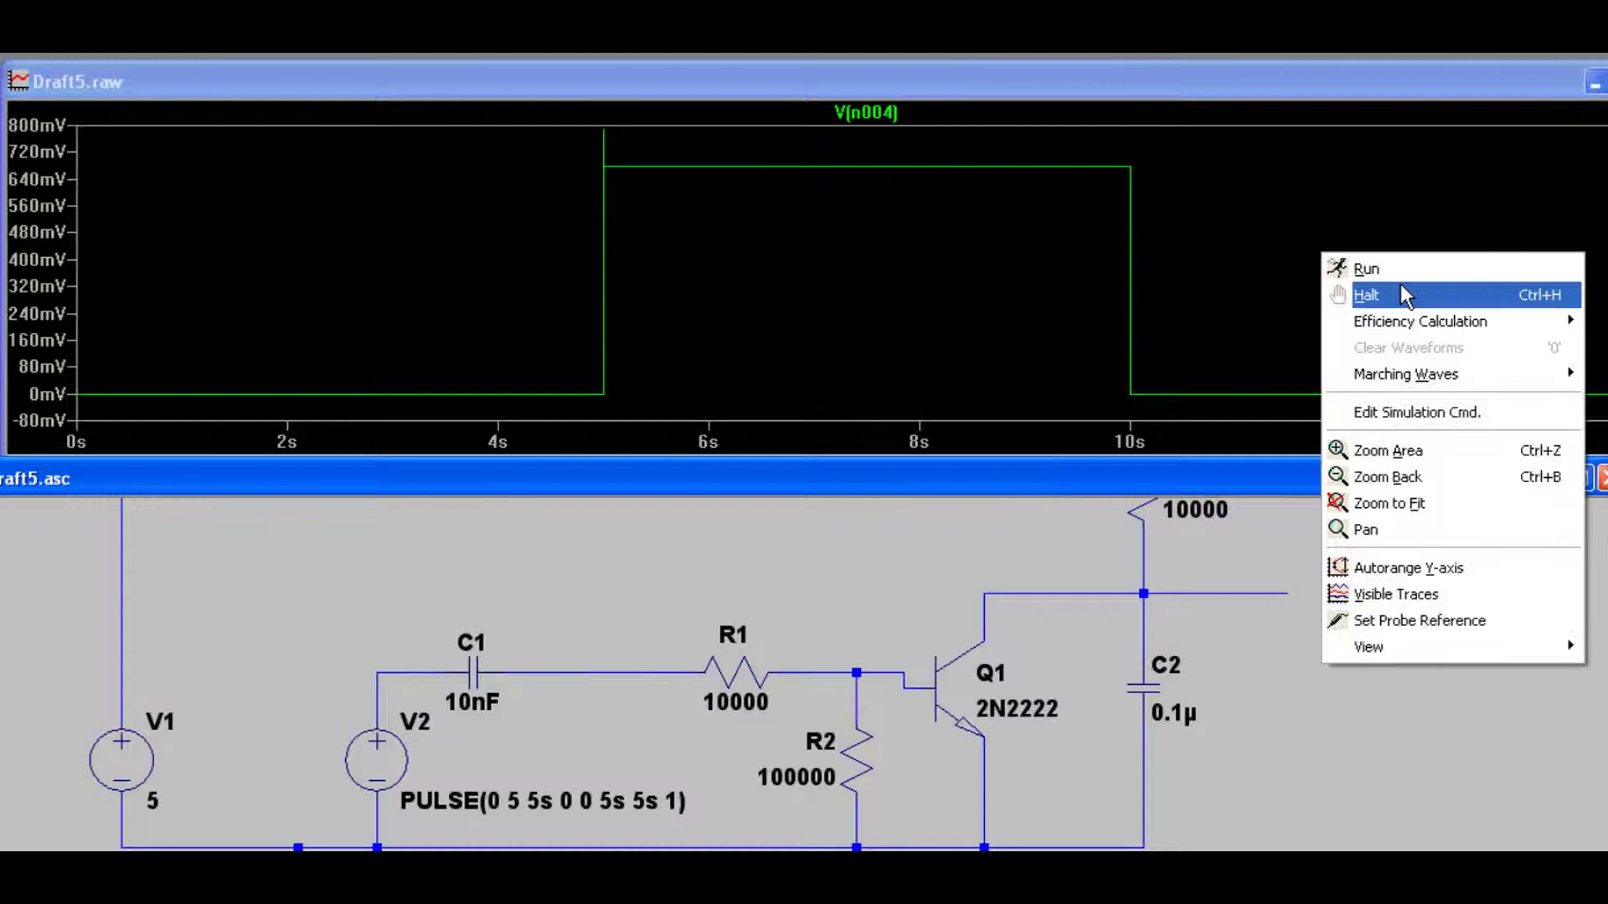
{"action": "left_click", "coordinate": [1400, 284]}
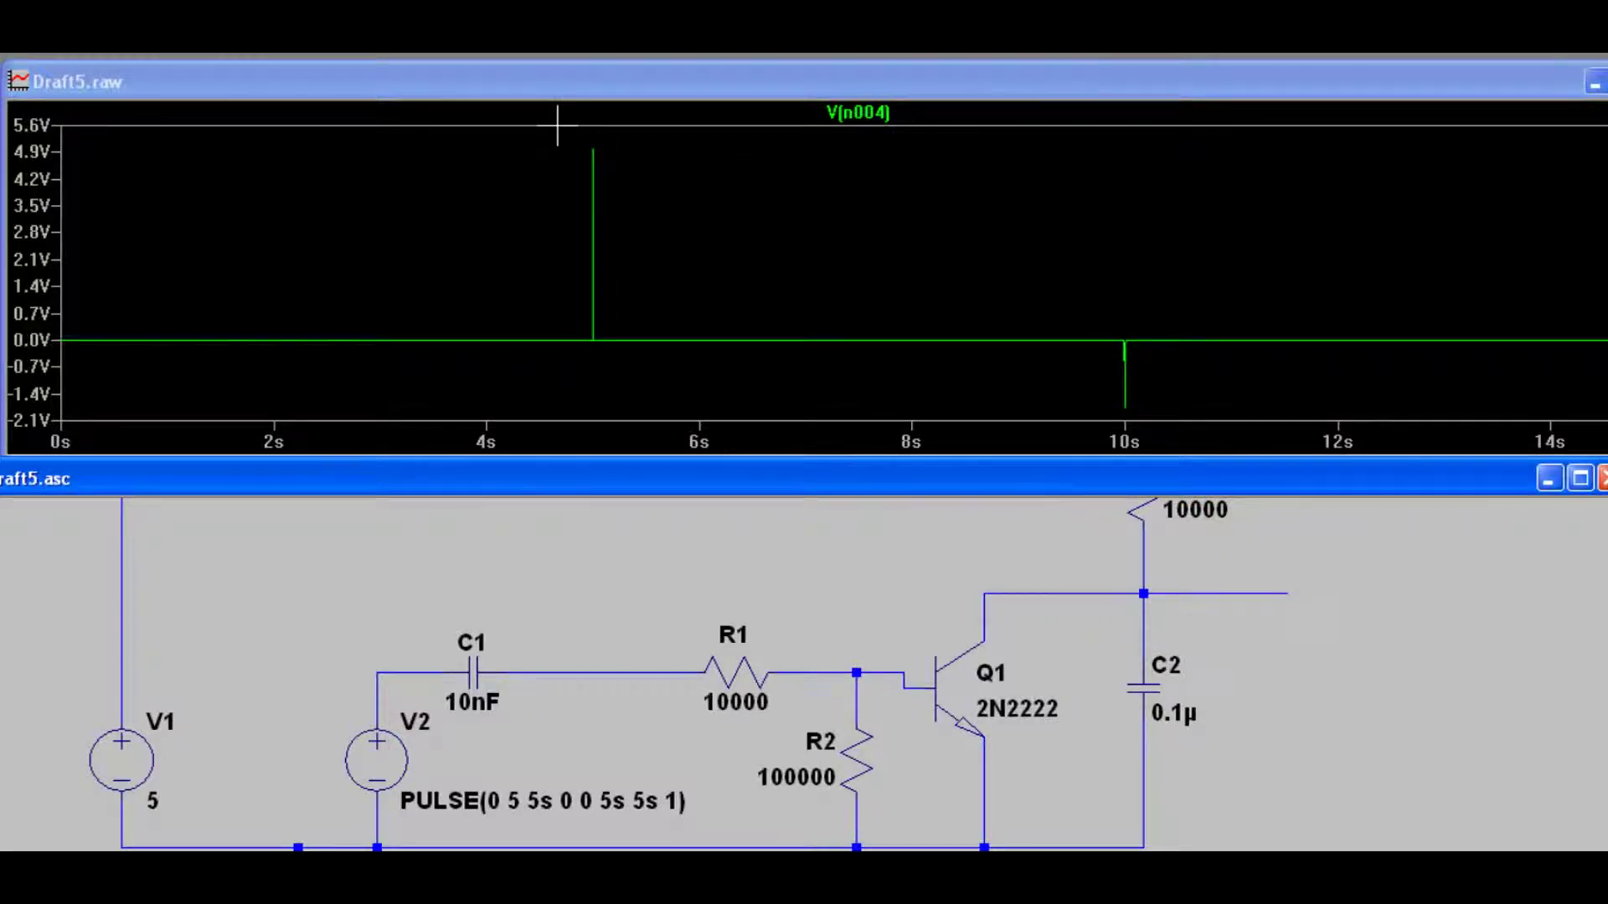
- Compare the source voltage, then keep only V(n004) and zoom twice into the 5 s spike
{"action": "left_click", "coordinate": [422, 670]}
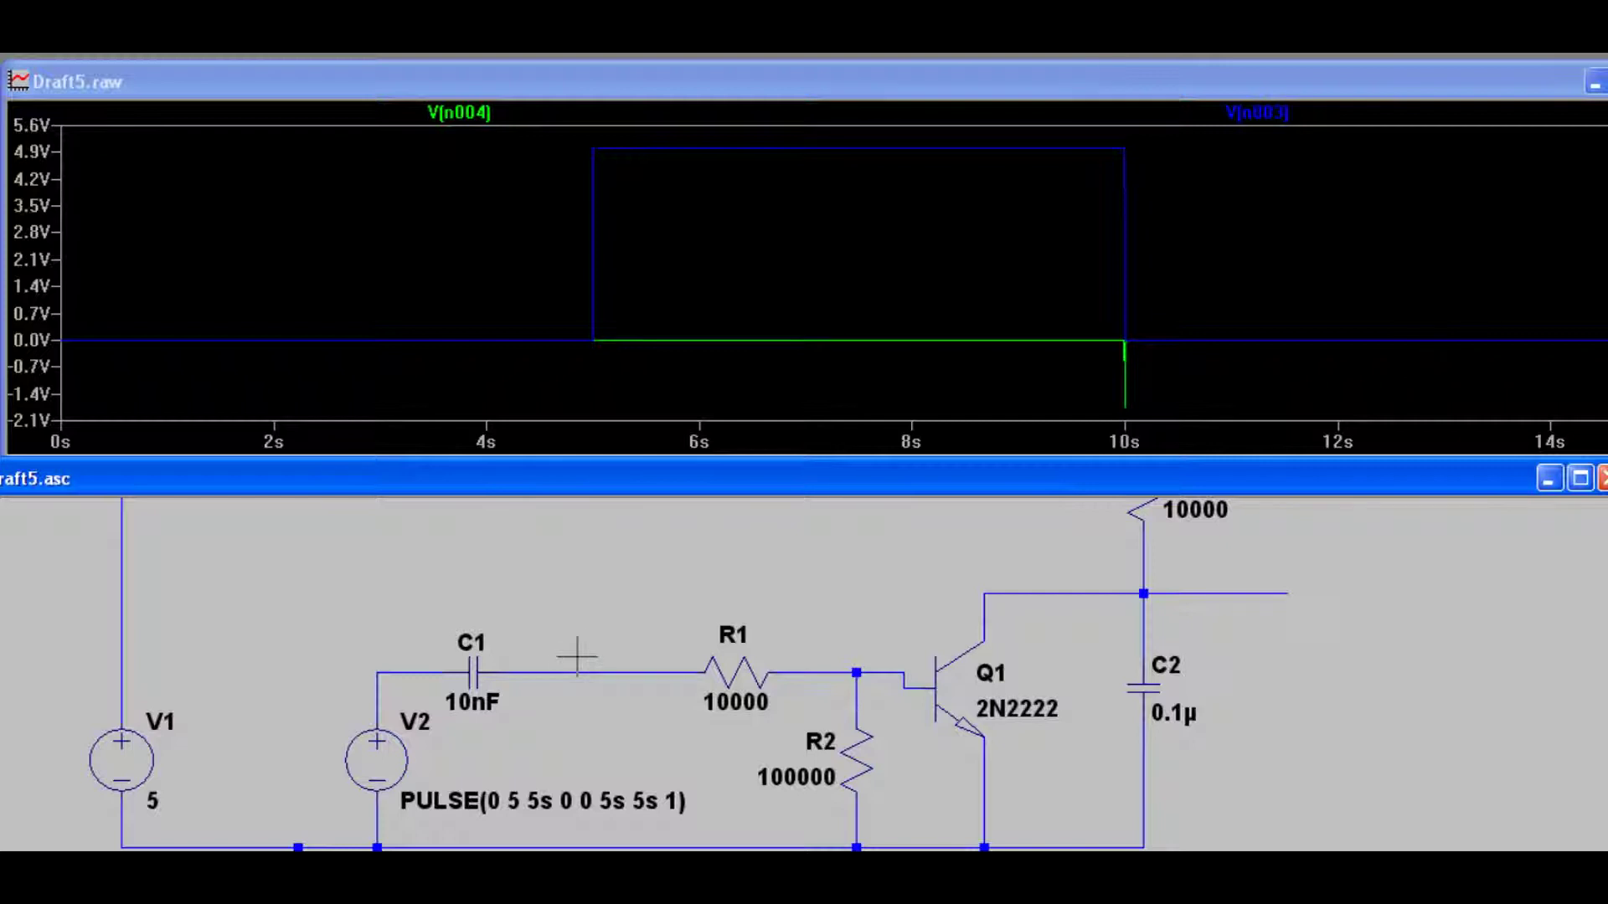
{"action": "left_click", "coordinate": [524, 670]}
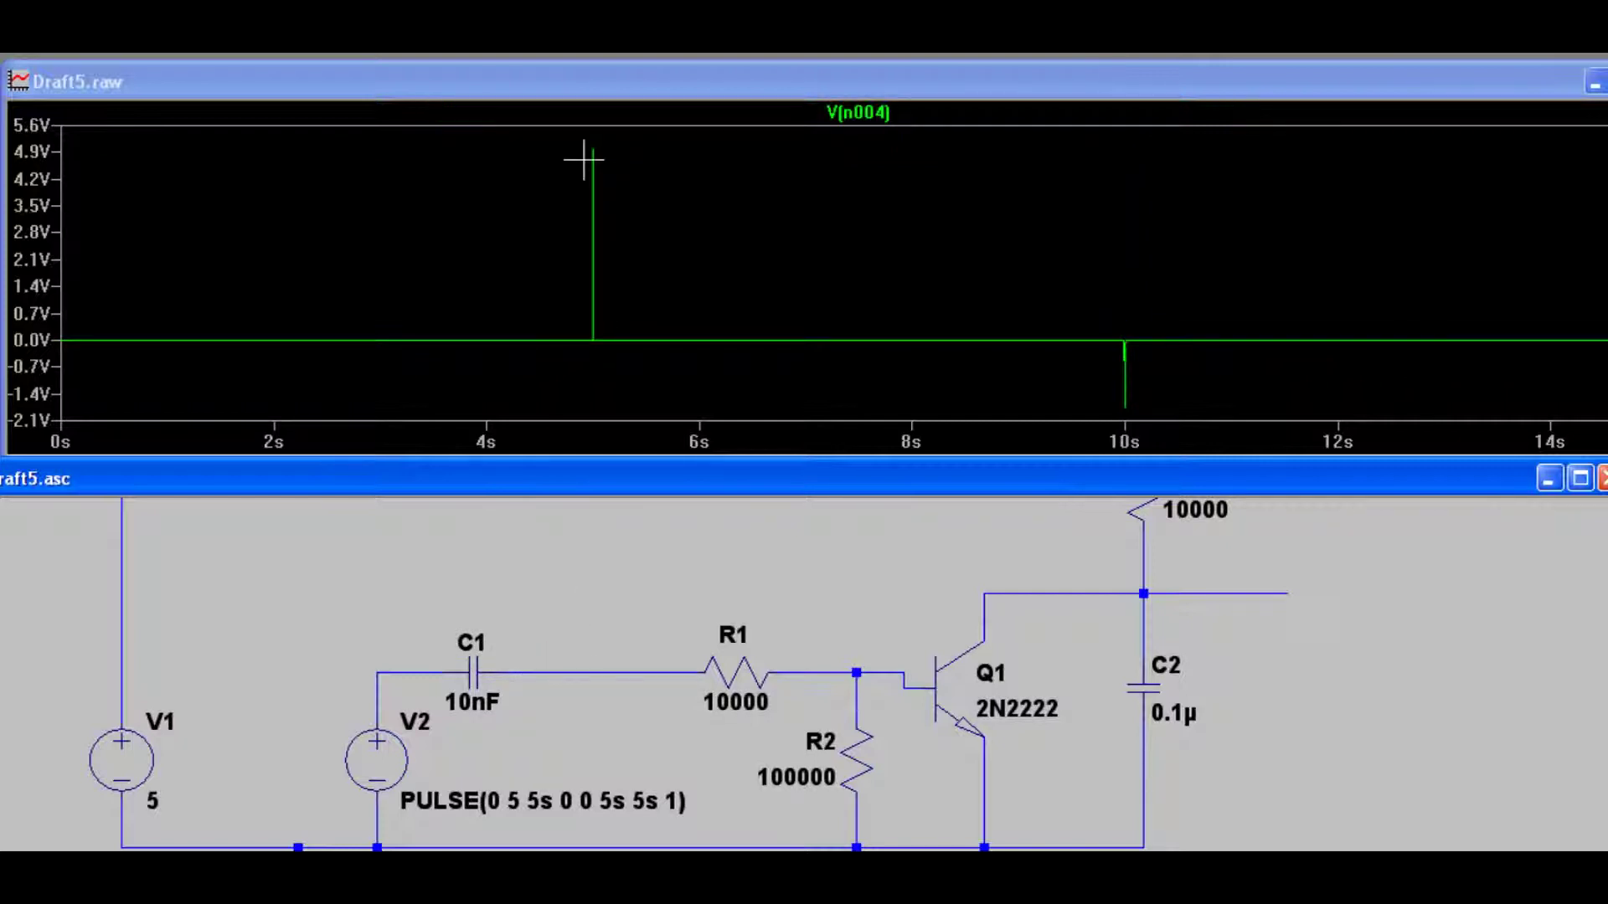
{"action": "left_click_drag", "start_coordinate": [573, 111], "coordinate": [611, 375]}
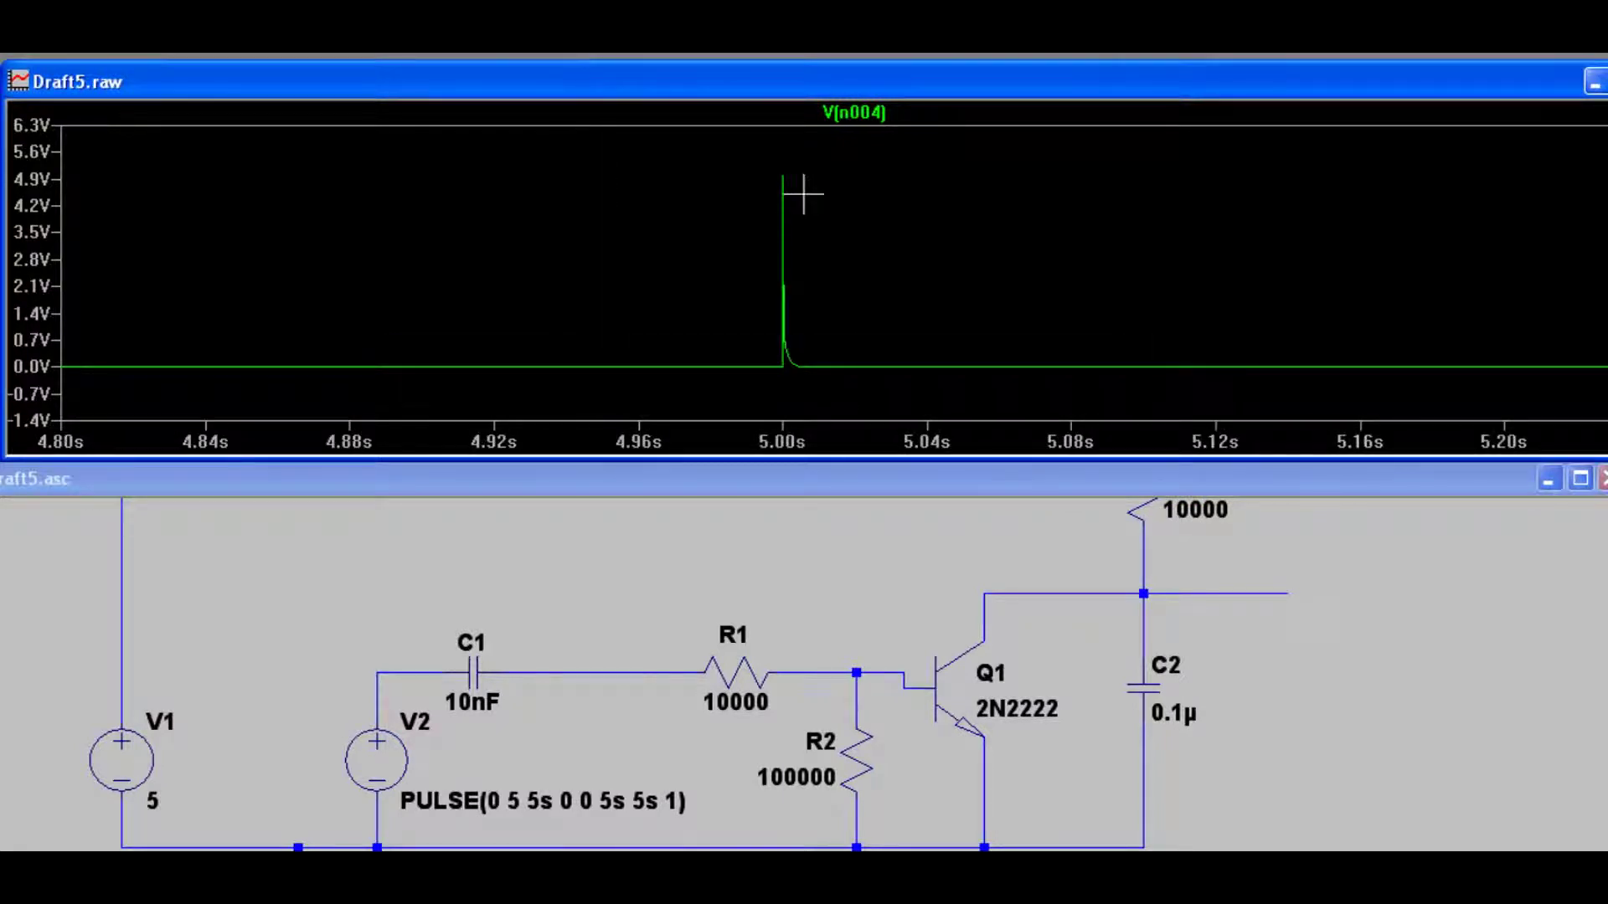
{"action": "left_click_drag", "start_coordinate": [742, 172], "coordinate": [846, 416]}
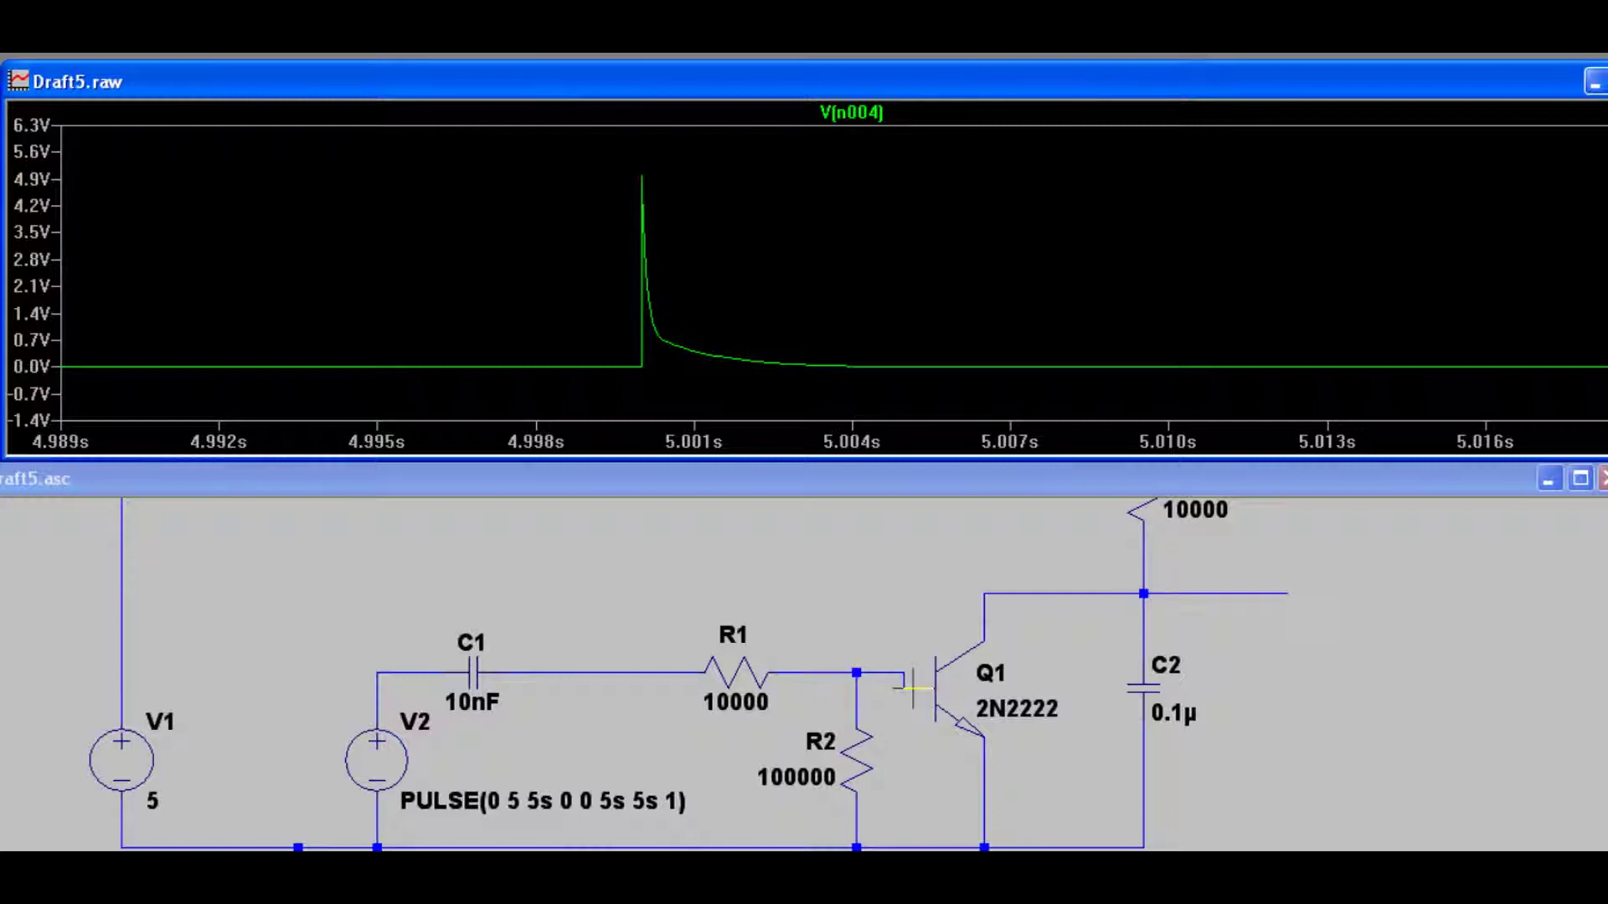
- Probe V(n002) at C2, rerun for the full range, and zoom twice into the 5 s dip
{"action": "left_click", "coordinate": [913, 689]}
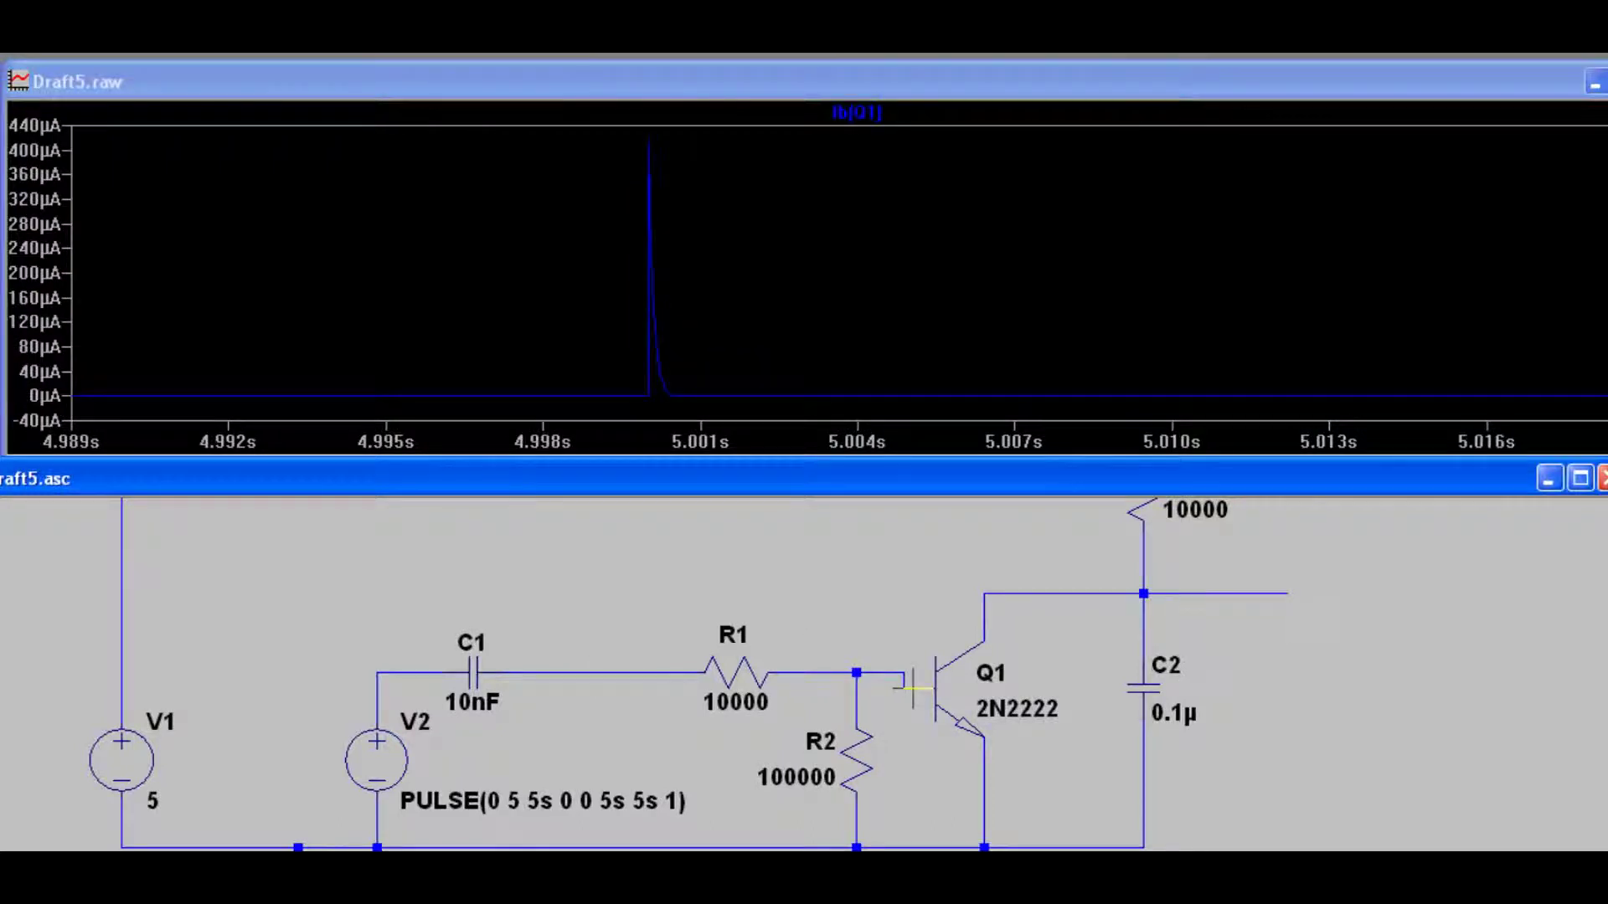
{"action": "left_click", "coordinate": [1144, 584]}
{"action": "right_click", "coordinate": [1403, 236]}
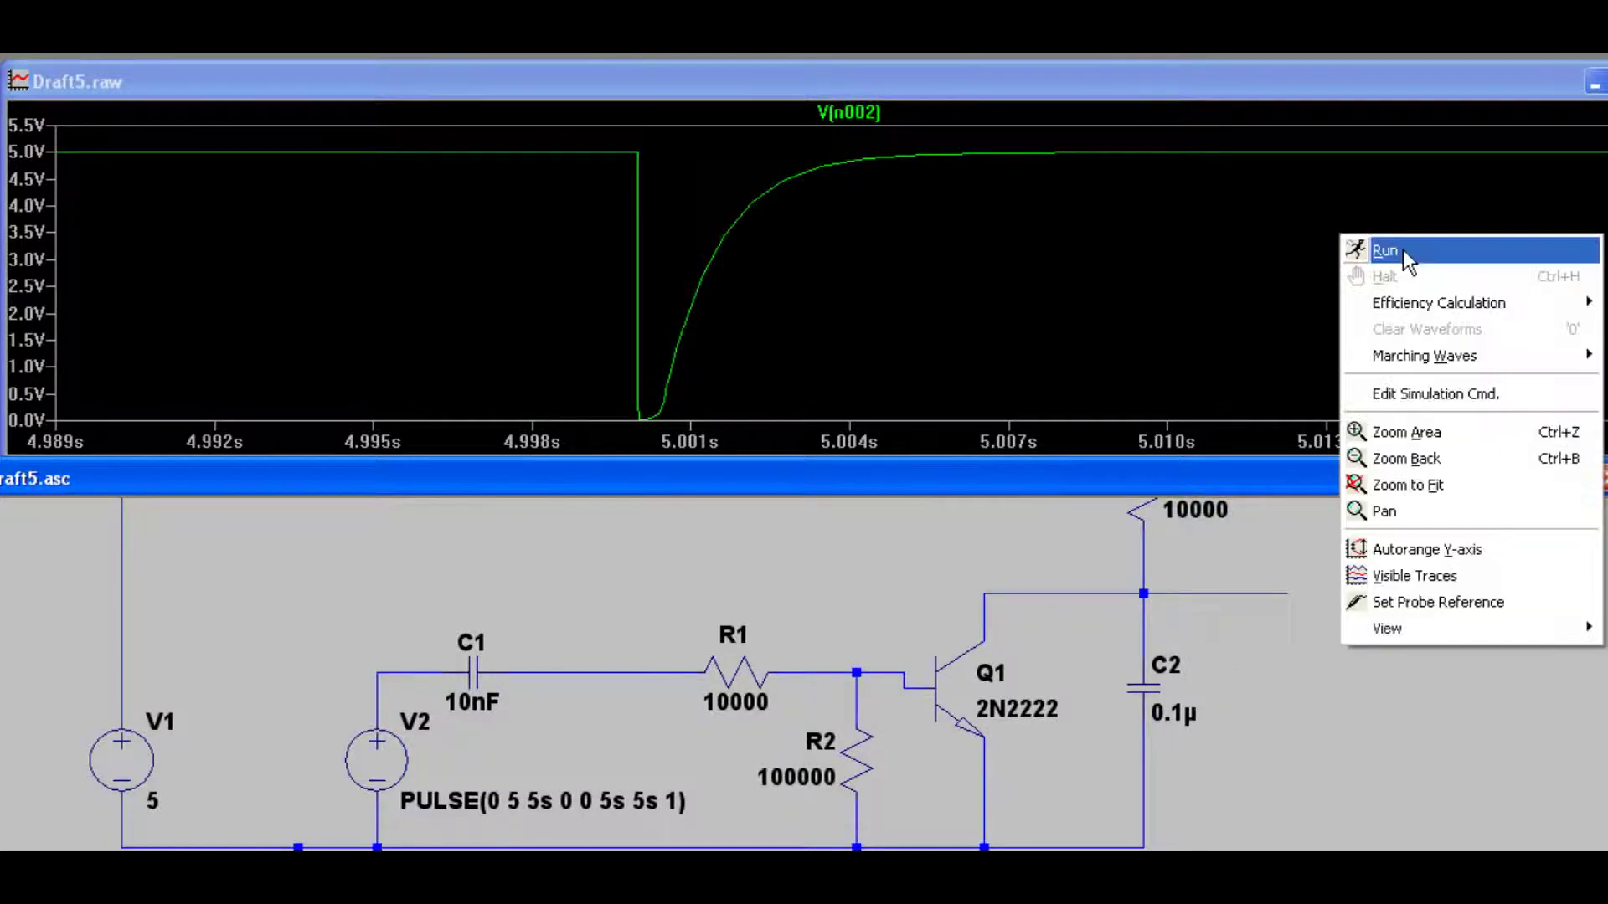
{"action": "left_click", "coordinate": [1404, 249]}
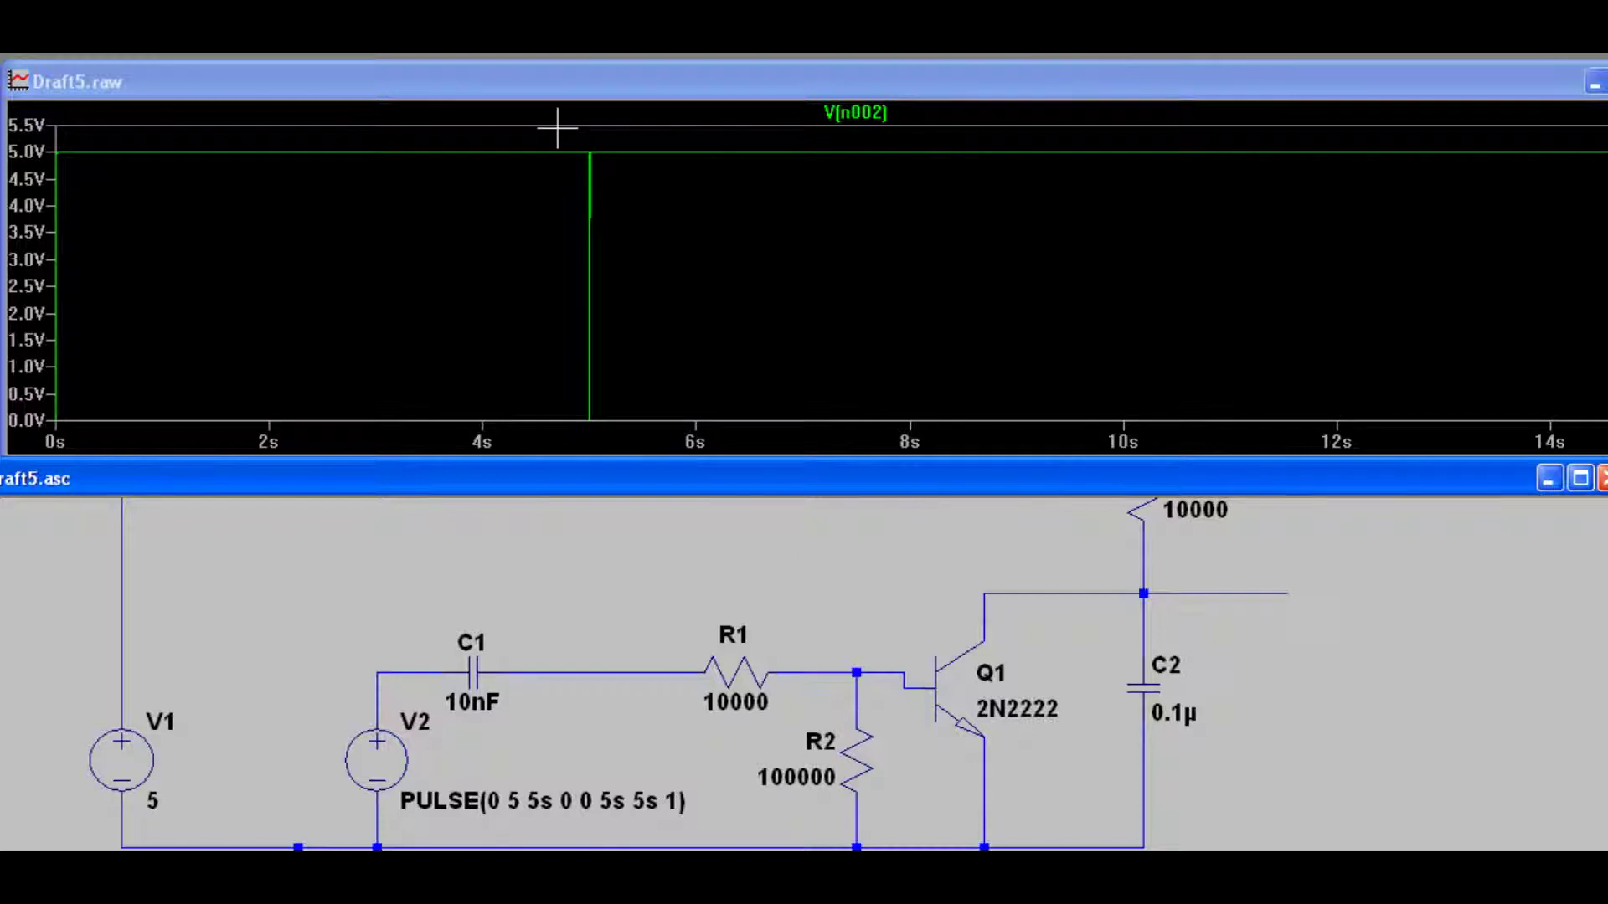
{"action": "left_click_drag", "start_coordinate": [550, 136], "coordinate": [659, 442]}
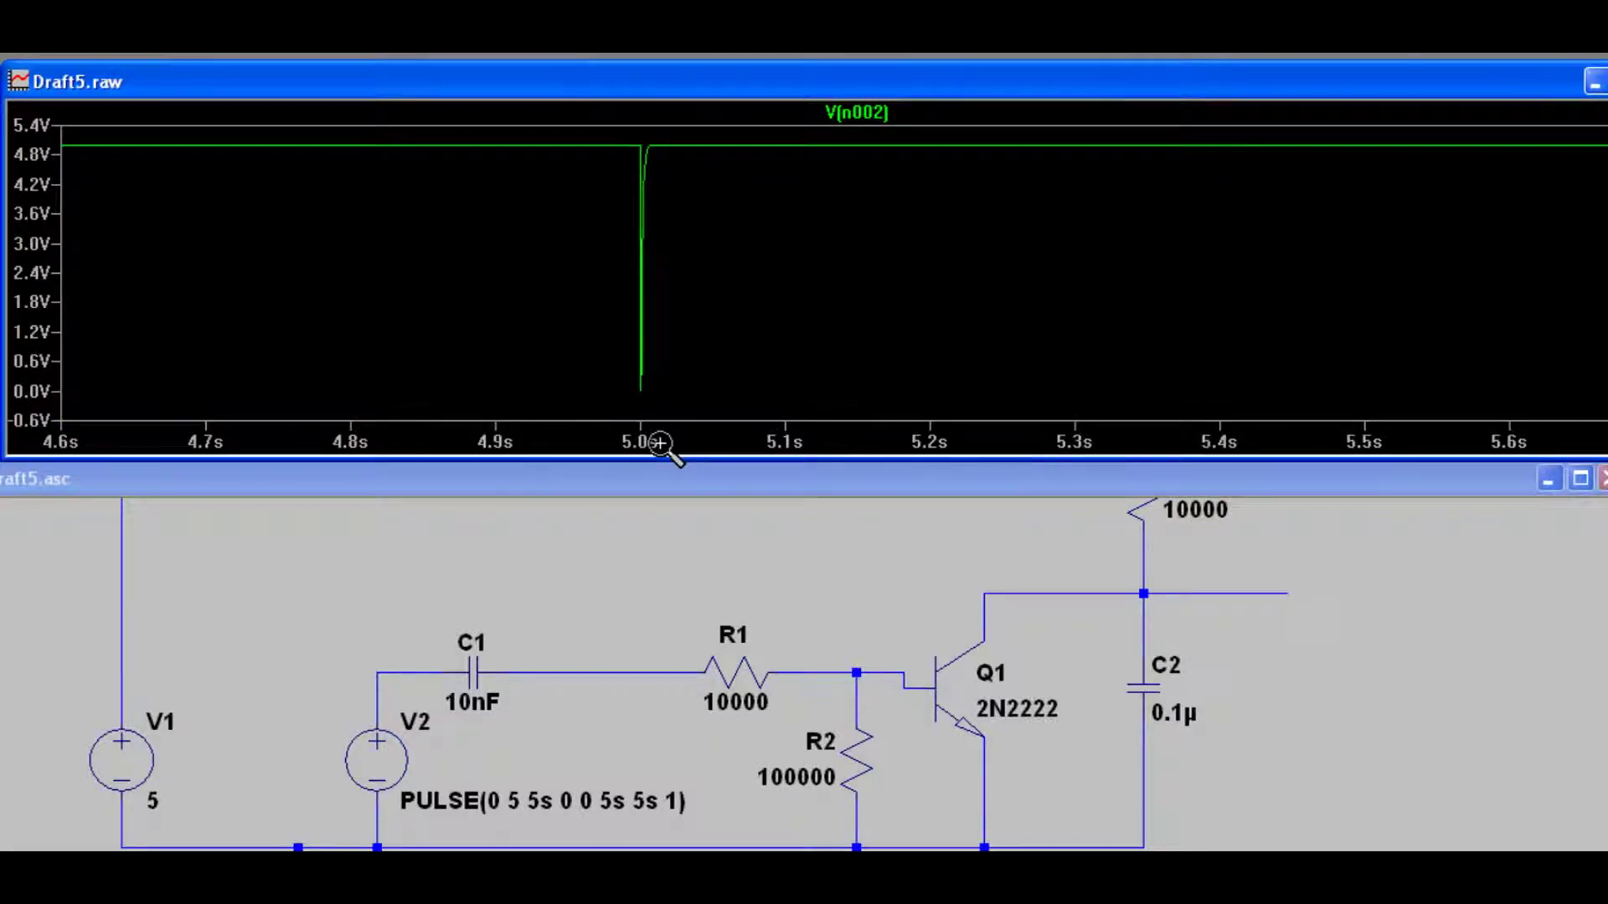
{"action": "left_click_drag", "start_coordinate": [573, 110], "coordinate": [788, 446]}
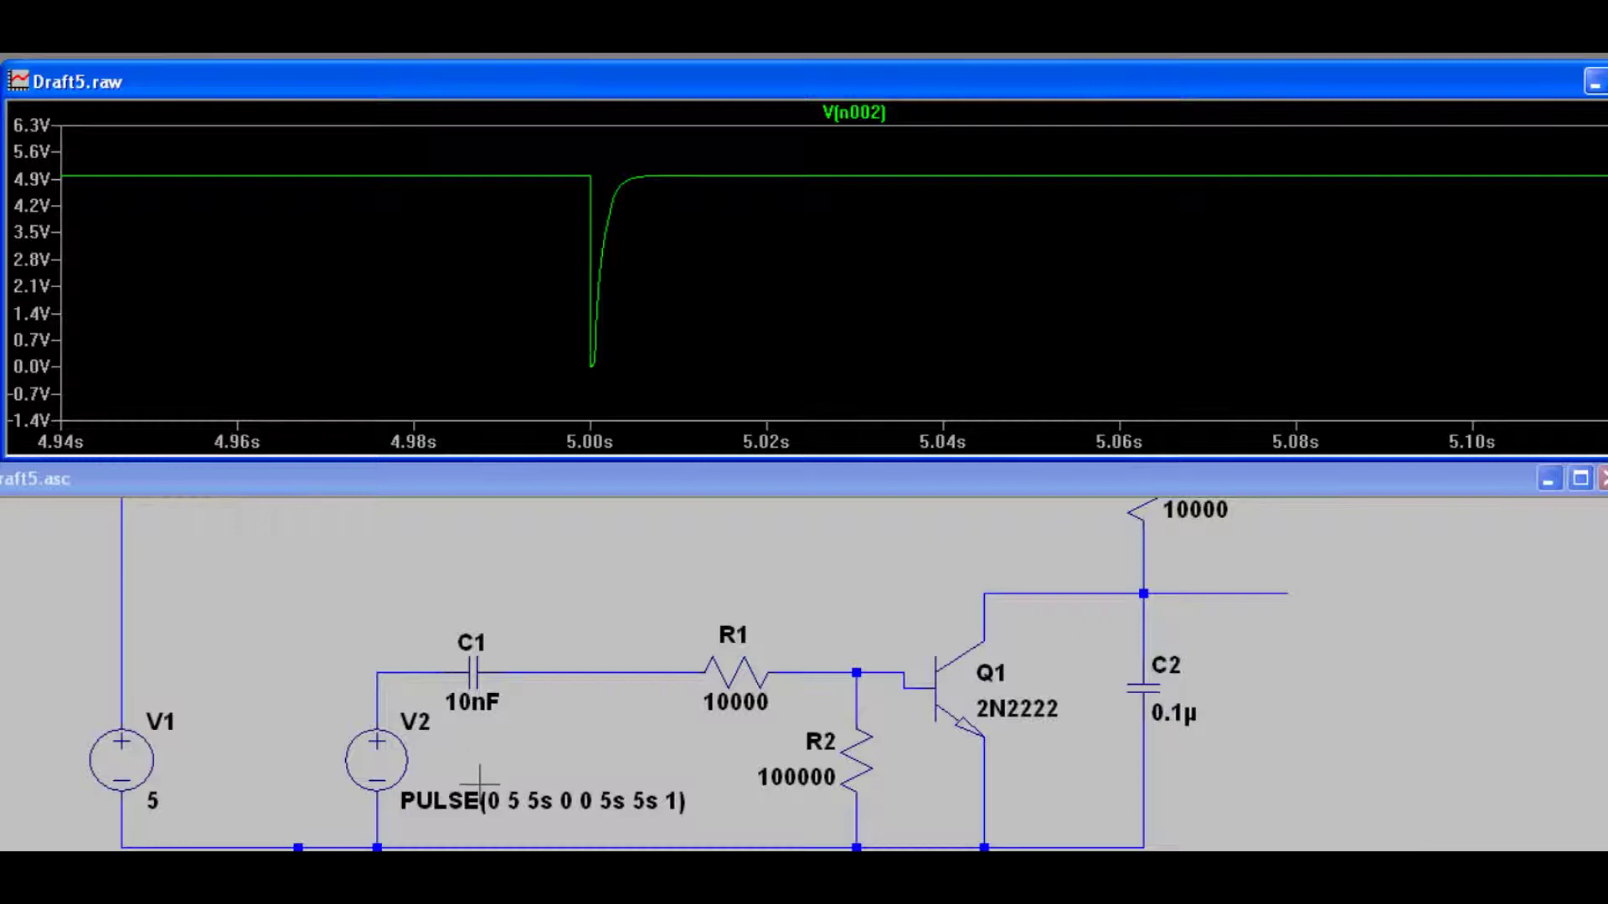
- Probe V(n004), then place diode D1 below C1 and wire it from the C1–R1 node to ground
{"action": "left_click", "coordinate": [559, 674]}
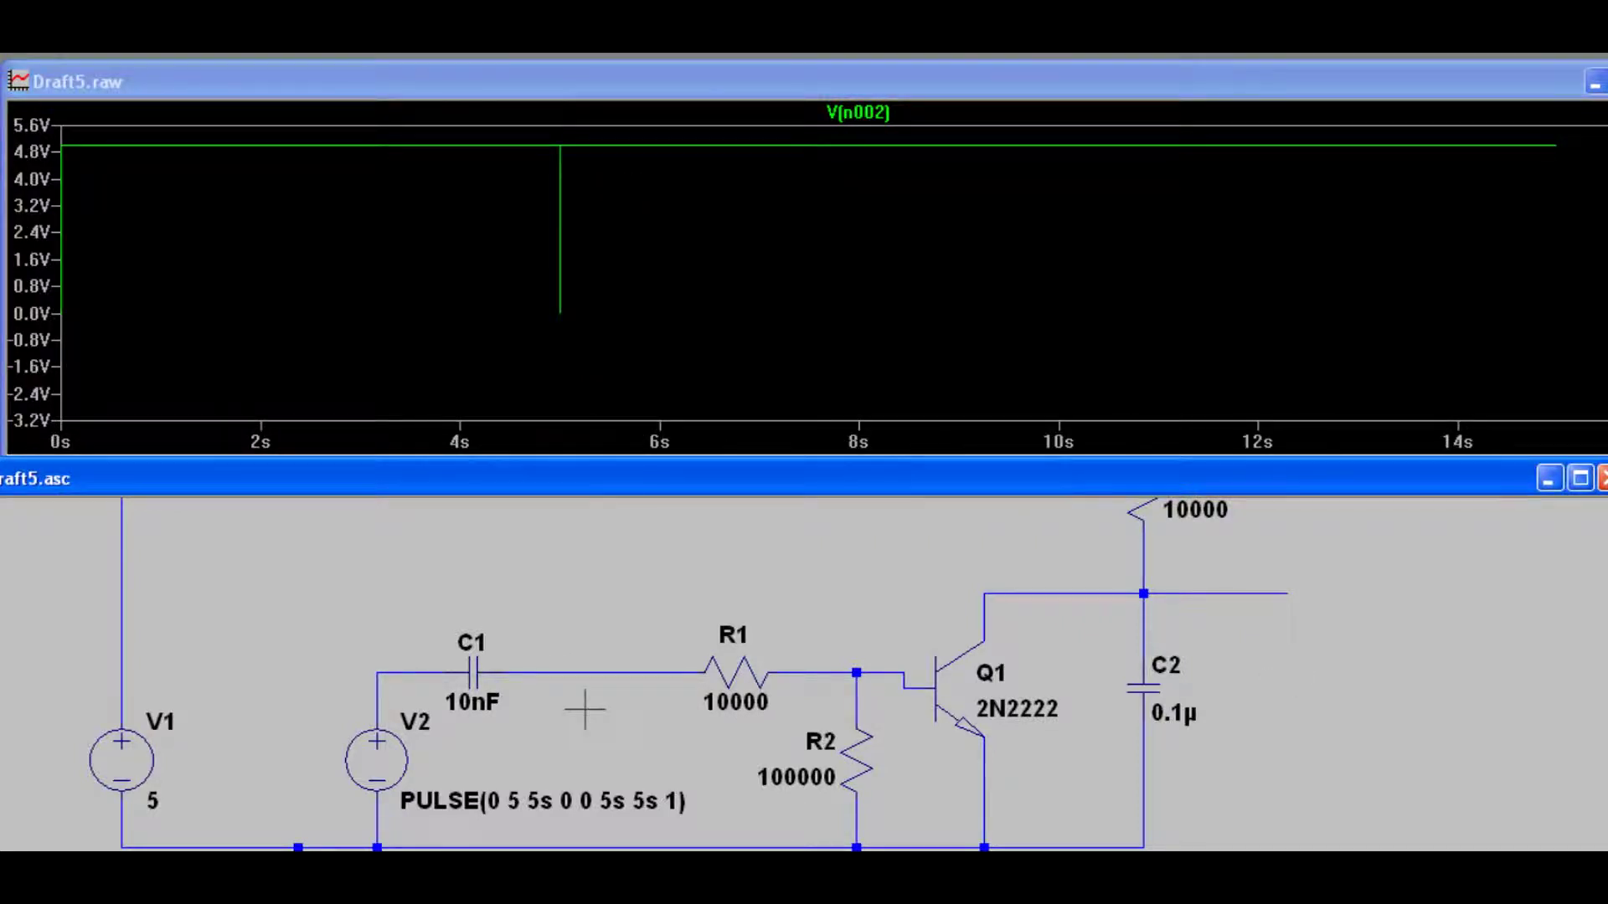
{"action": "left_click", "coordinate": [540, 673]}
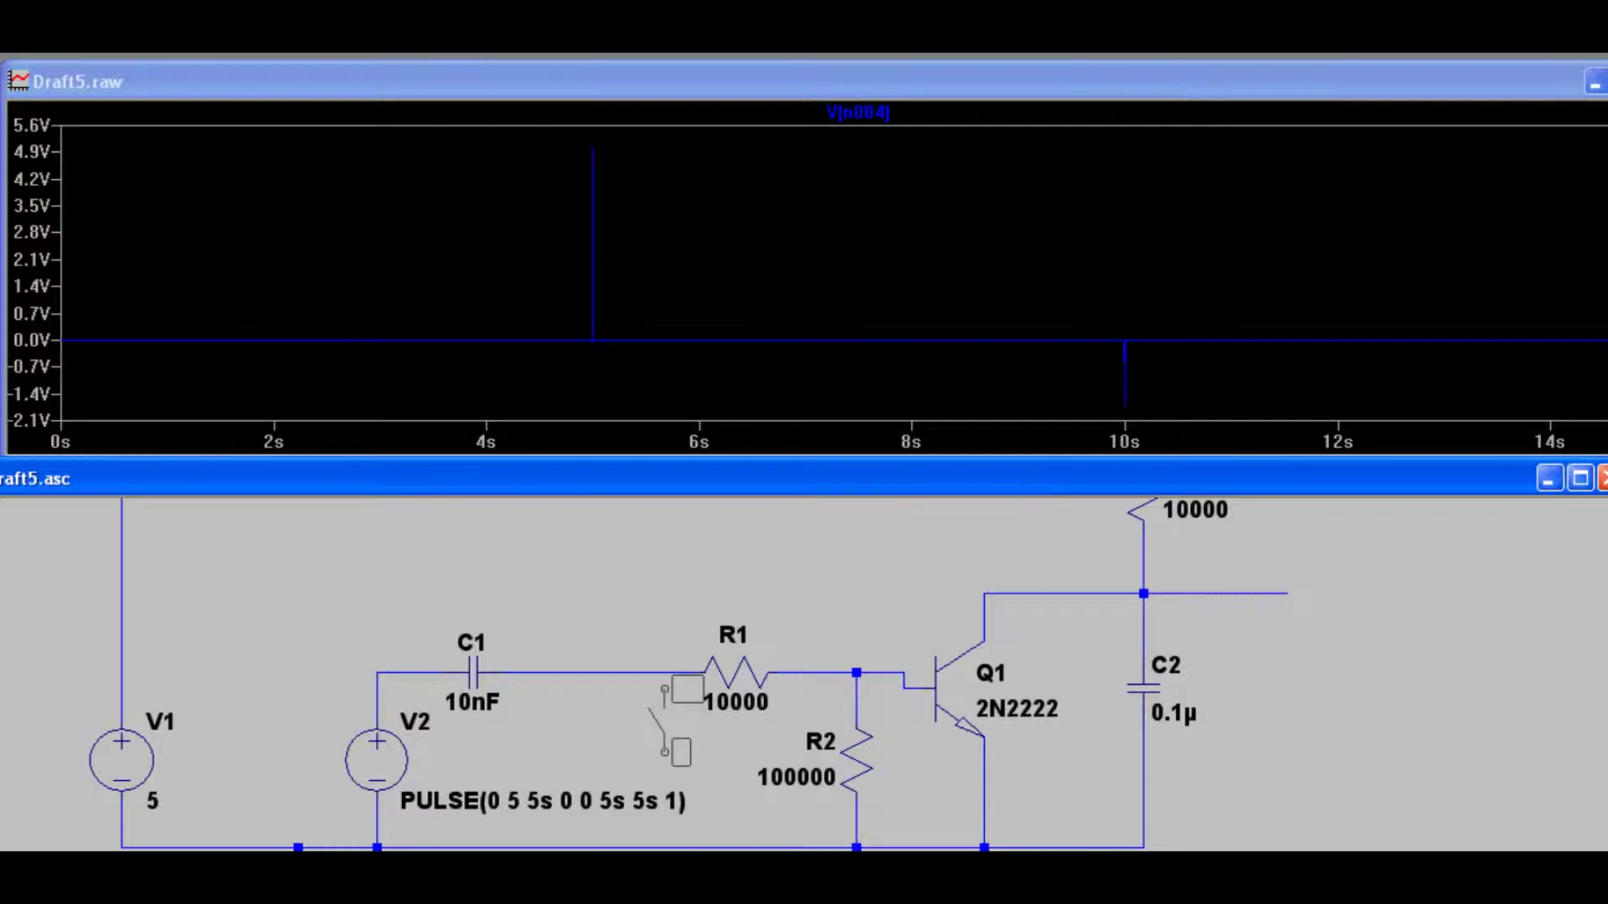
{"action": "key", "text": "d"}
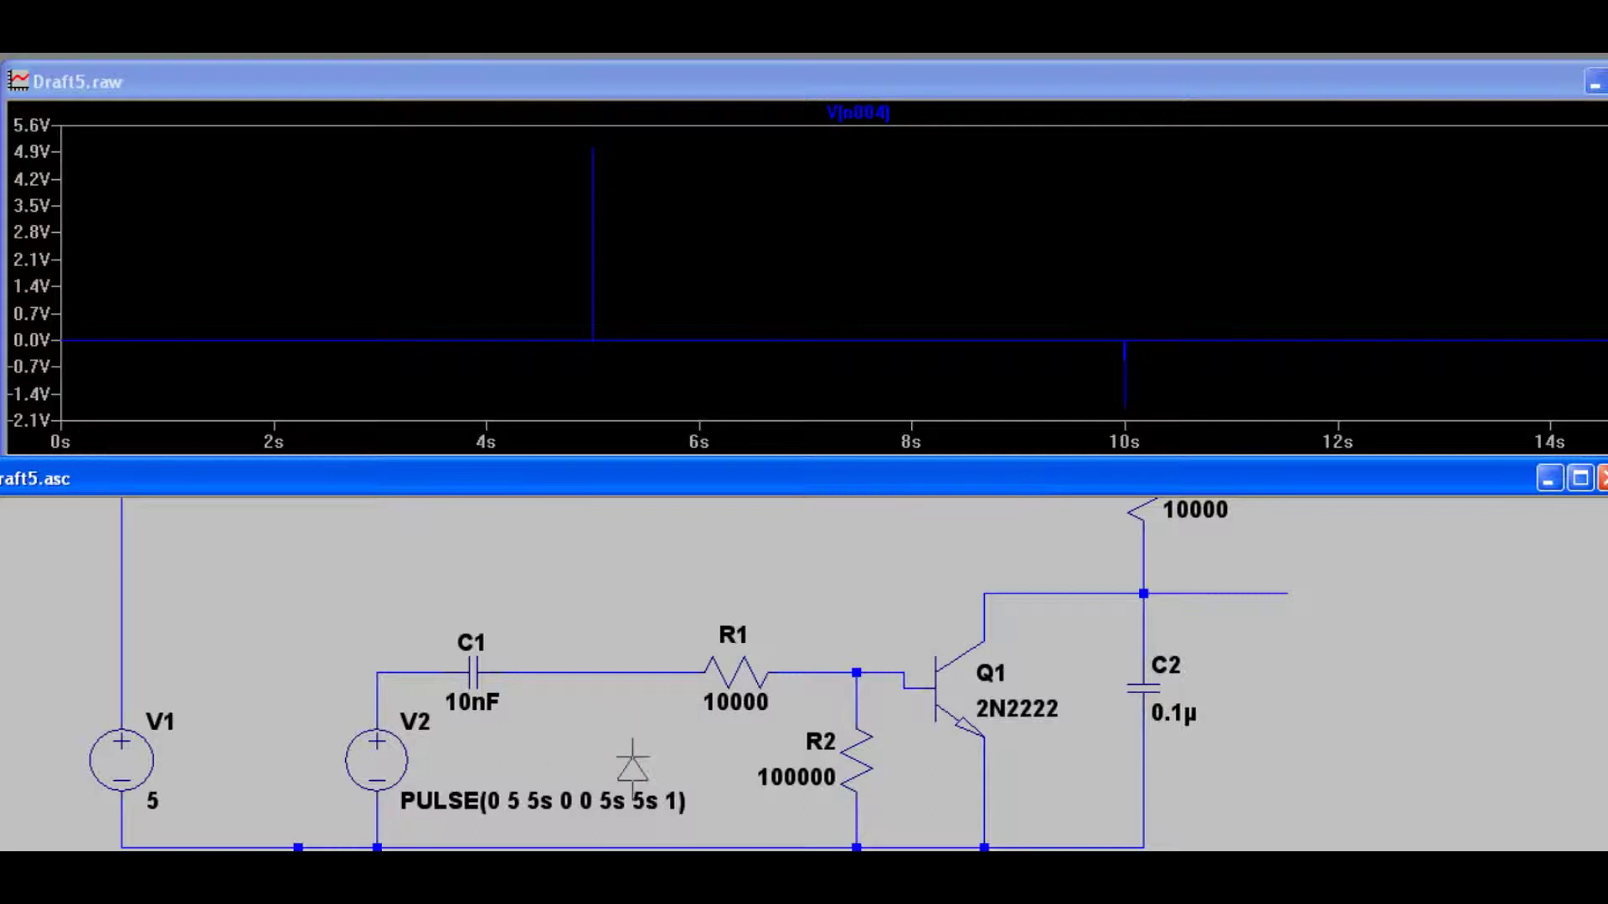
{"action": "left_click", "coordinate": [632, 762]}
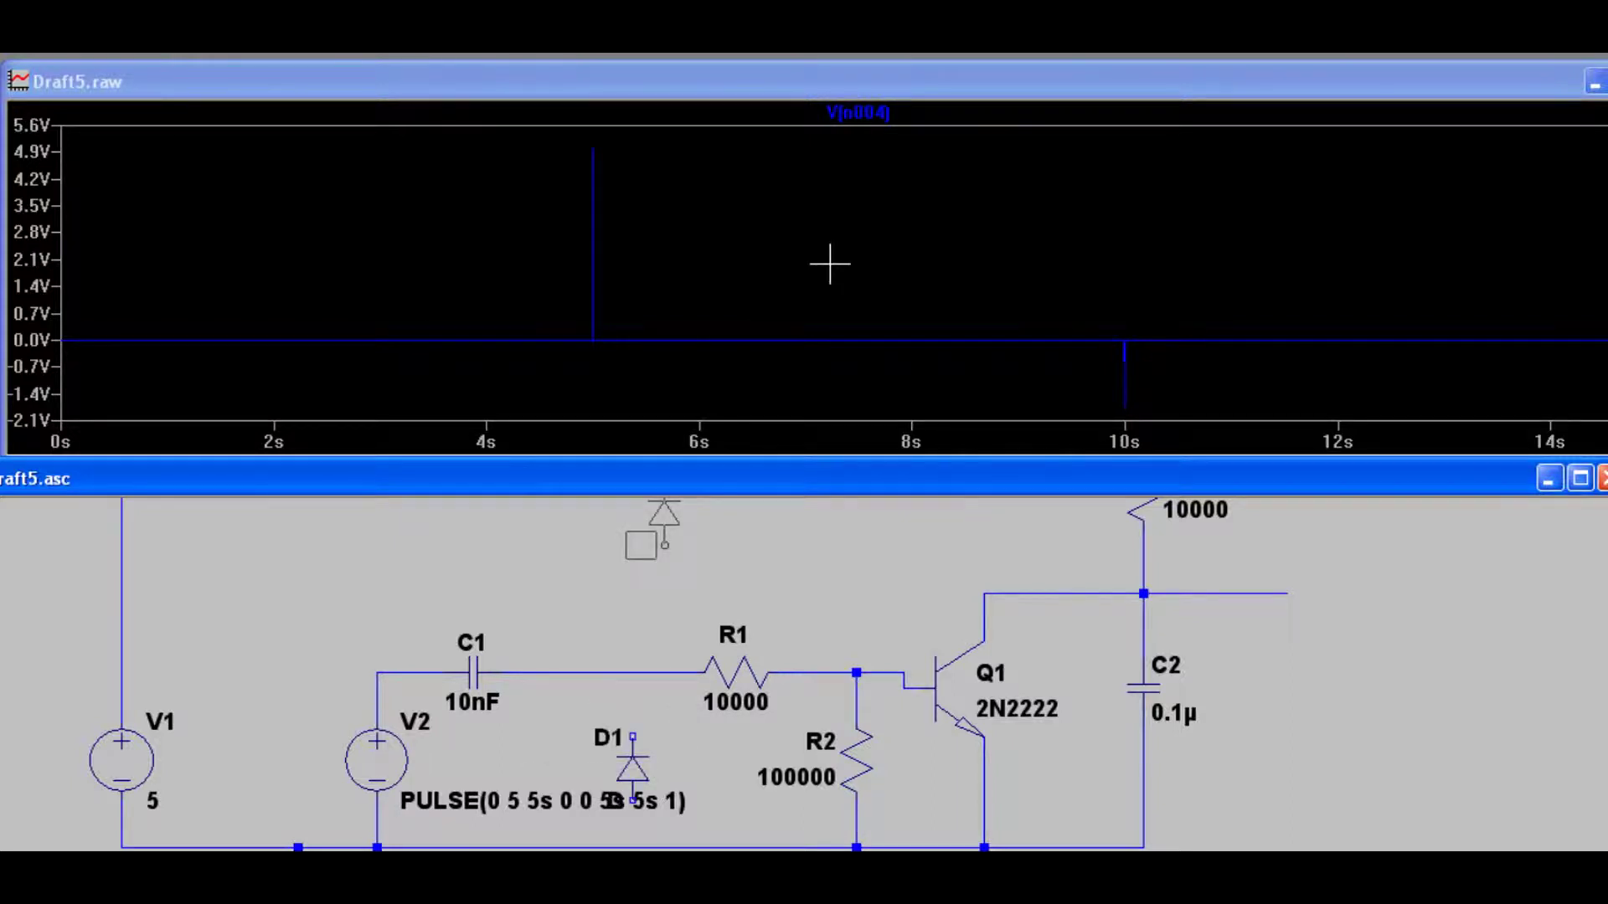
{"action": "key", "text": "F3"}
{"action": "left_click", "coordinate": [632, 673]}
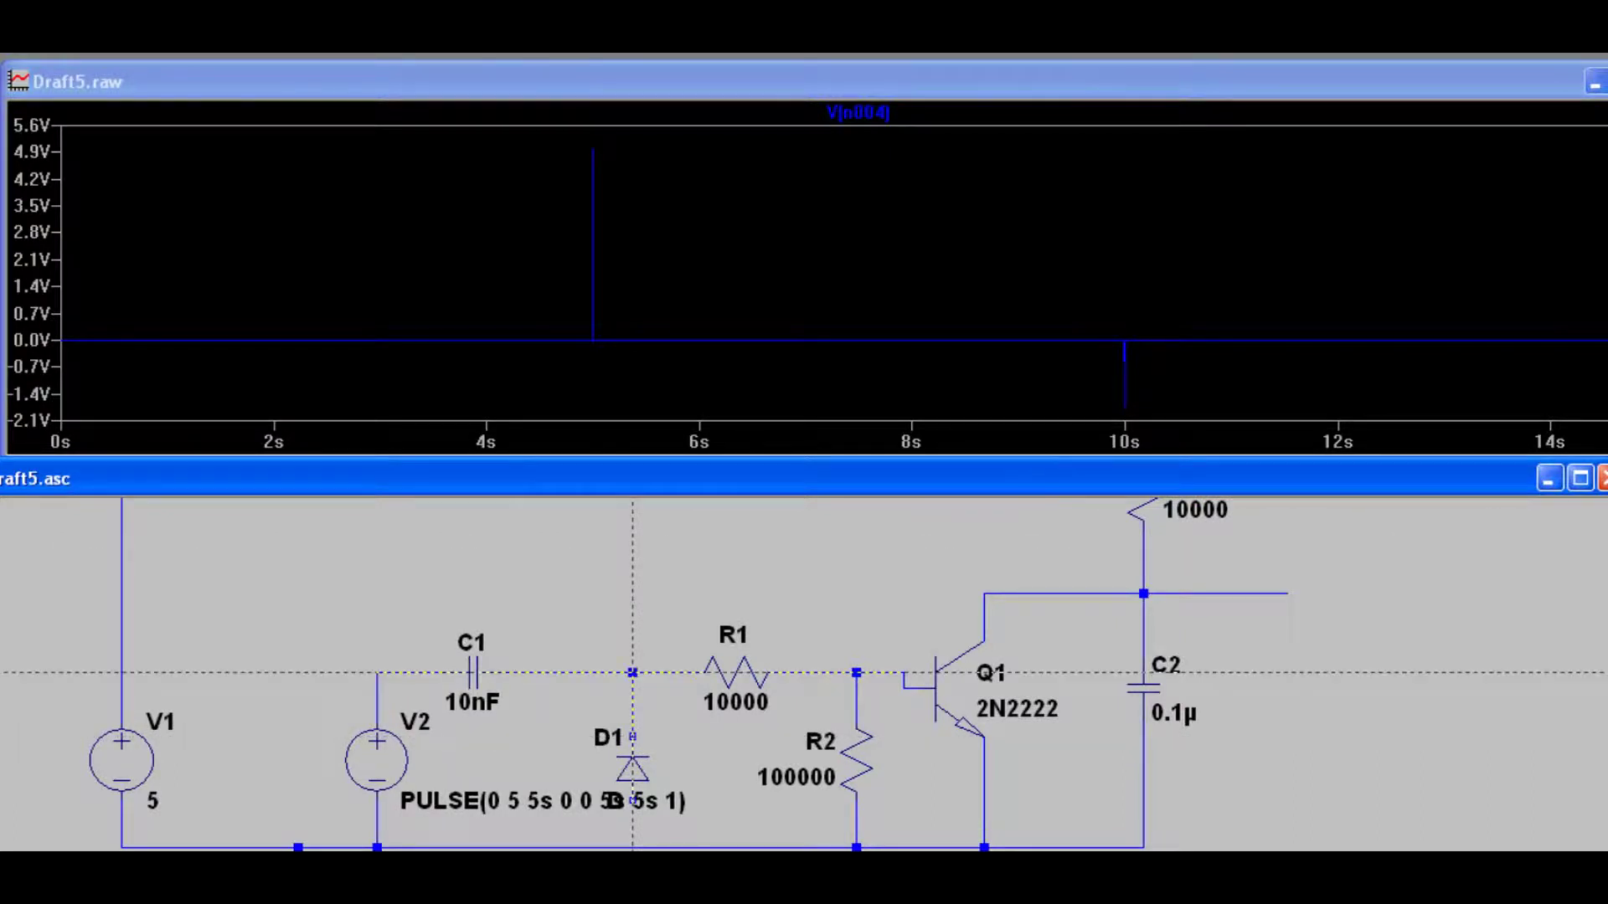
{"action": "scroll", "coordinate": [633, 672], "scroll_direction": "down", "scroll_amount": 2}
{"action": "scroll", "coordinate": [637, 742], "scroll_direction": "up", "scroll_amount": 2}
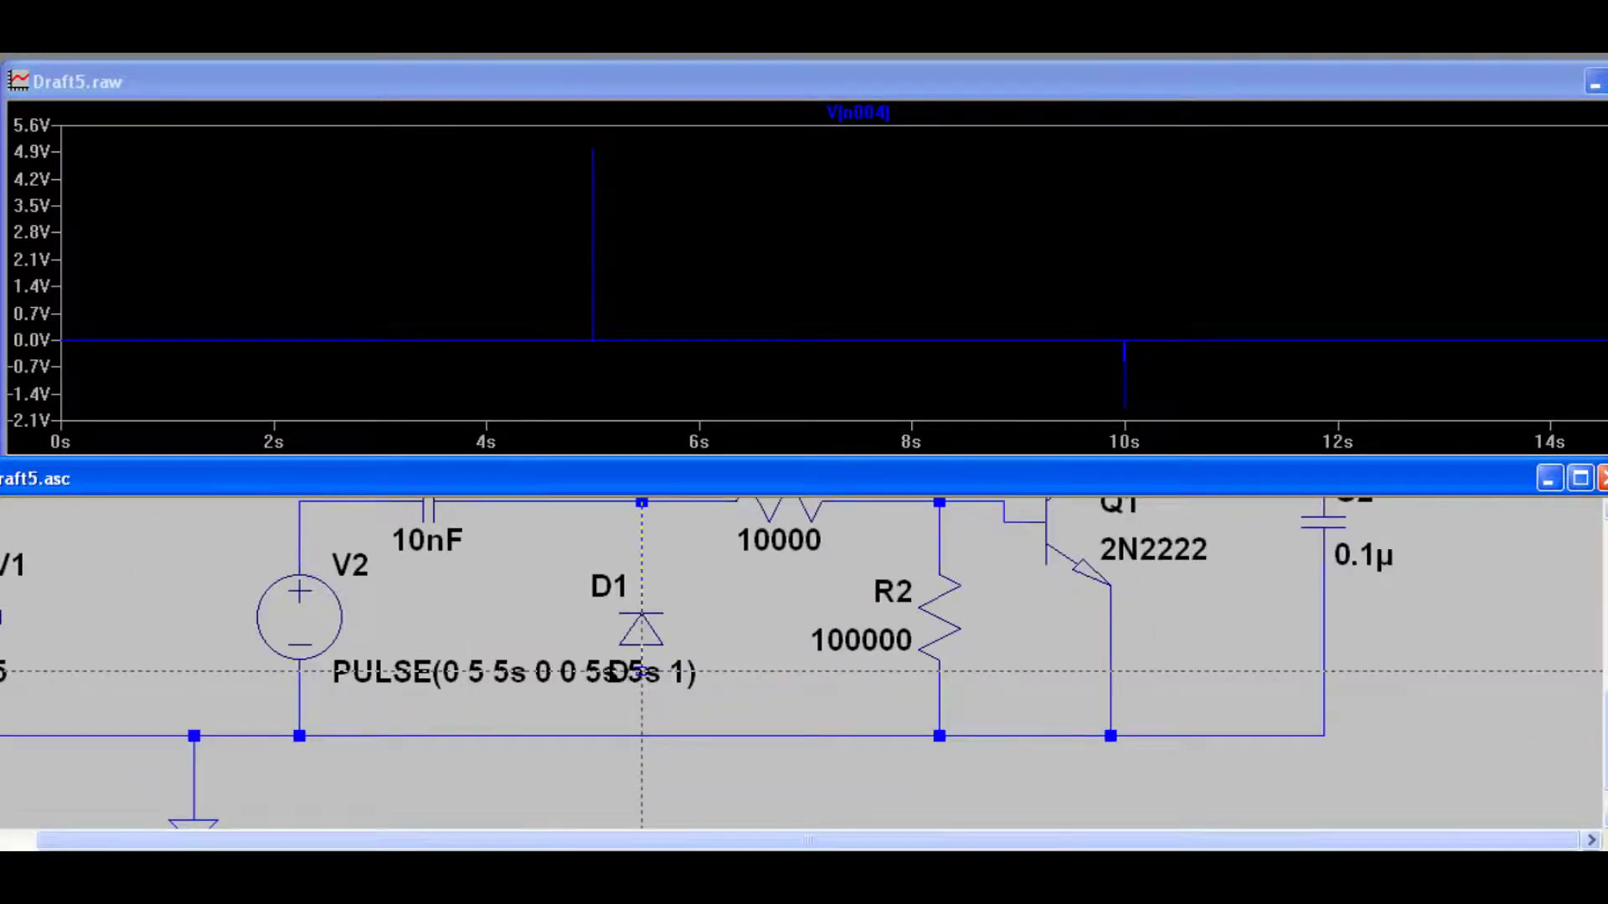
{"action": "left_click", "coordinate": [641, 736]}
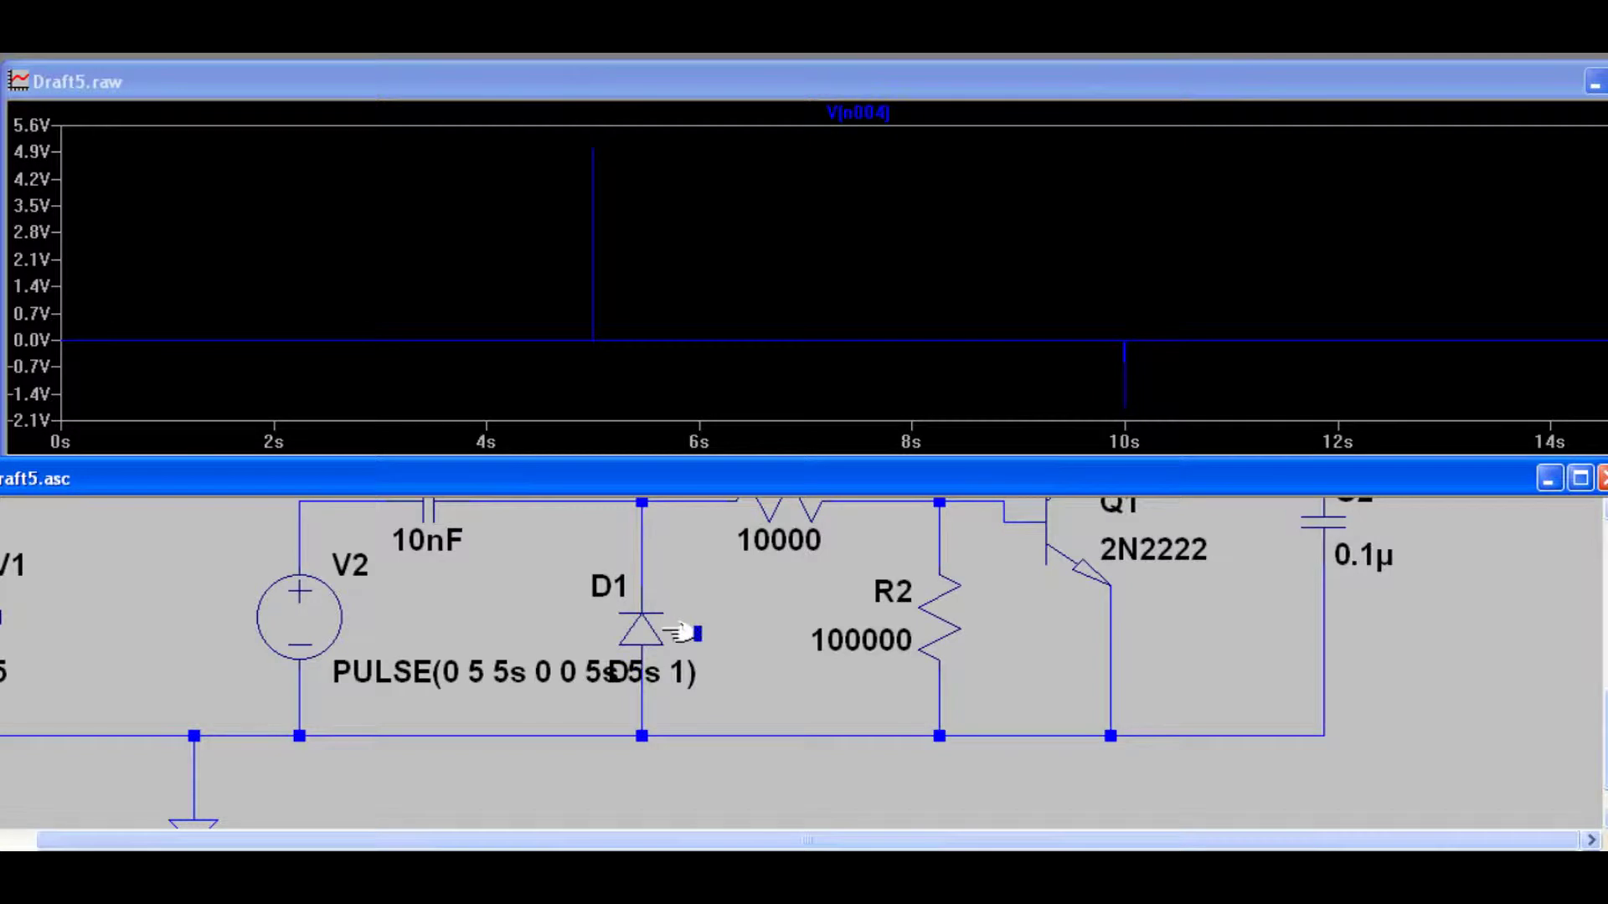
- Change D1's model to the 1N5819 Schottky diode
{"action": "right_click", "coordinate": [666, 630]}
{"action": "left_click", "coordinate": [954, 359]}
{"action": "left_click", "coordinate": [504, 471]}
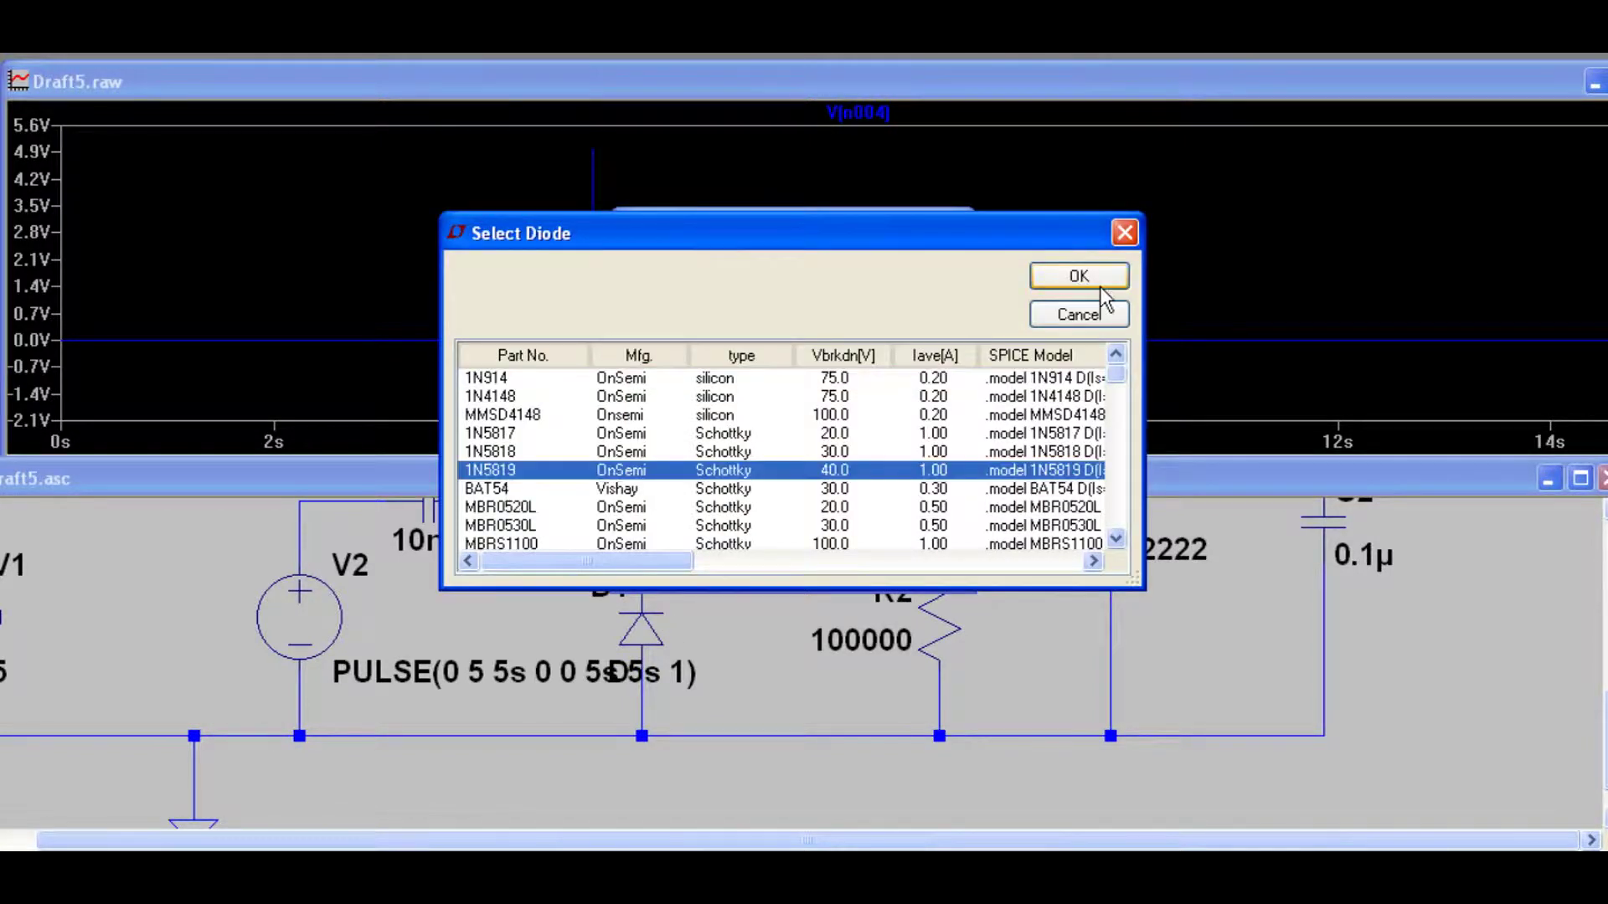
{"action": "left_click", "coordinate": [1100, 285]}
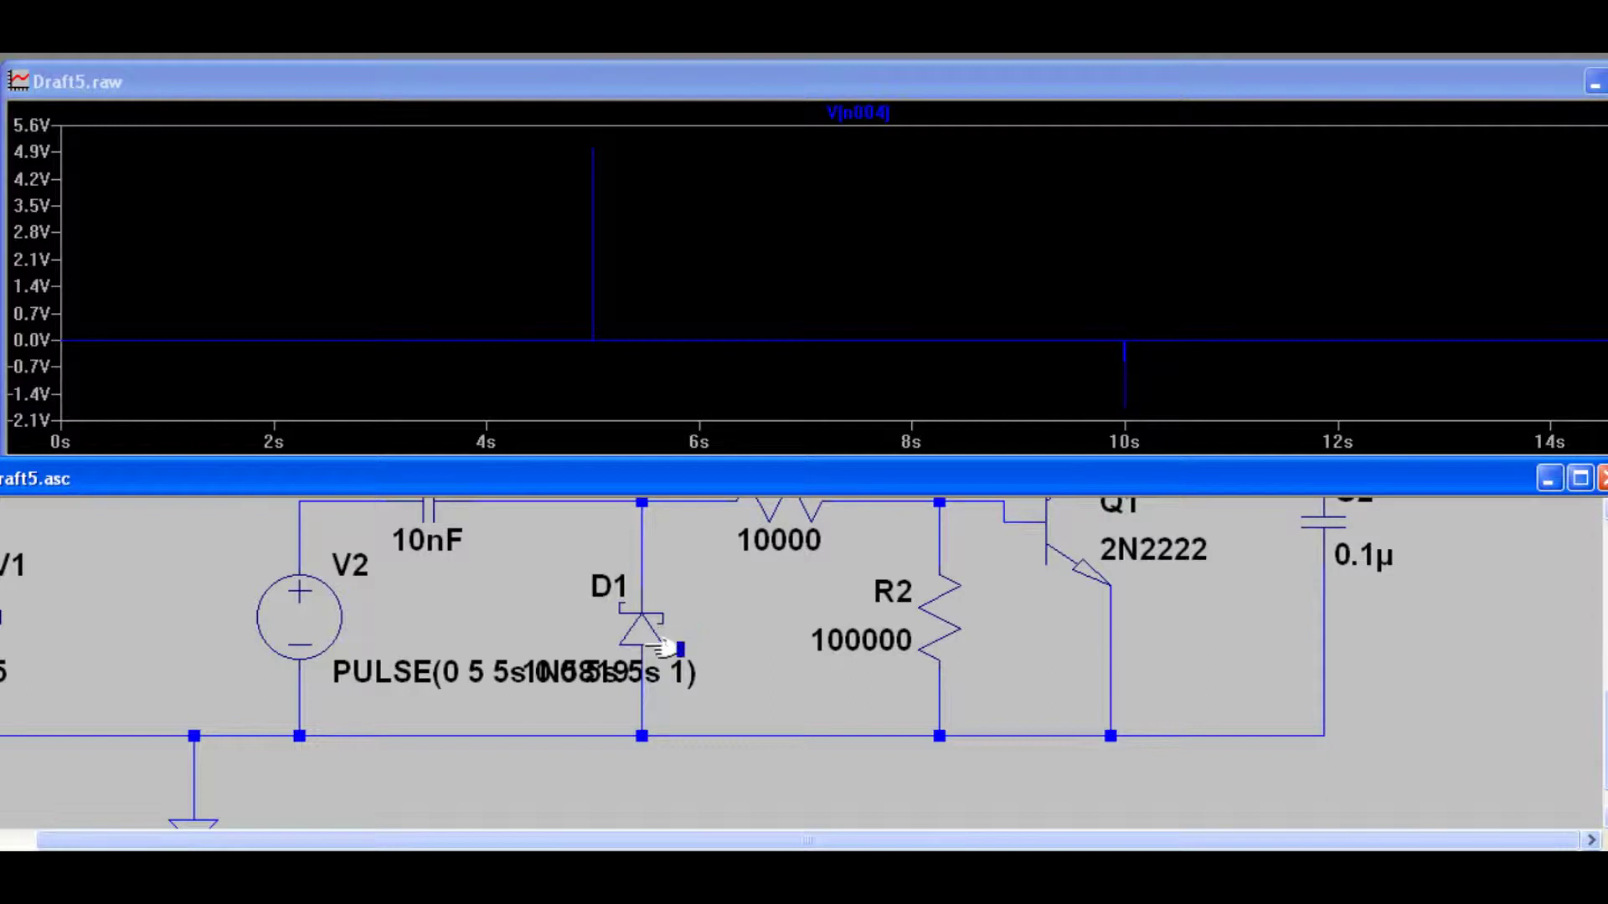
- Rerun with D1 in place and zoom V(n004) around 10 s to confirm no negative spike
{"action": "scroll", "coordinate": [671, 812], "scroll_direction": "down", "scroll_amount": 1}
{"action": "scroll", "coordinate": [671, 812], "scroll_direction": "down", "scroll_amount": 2}
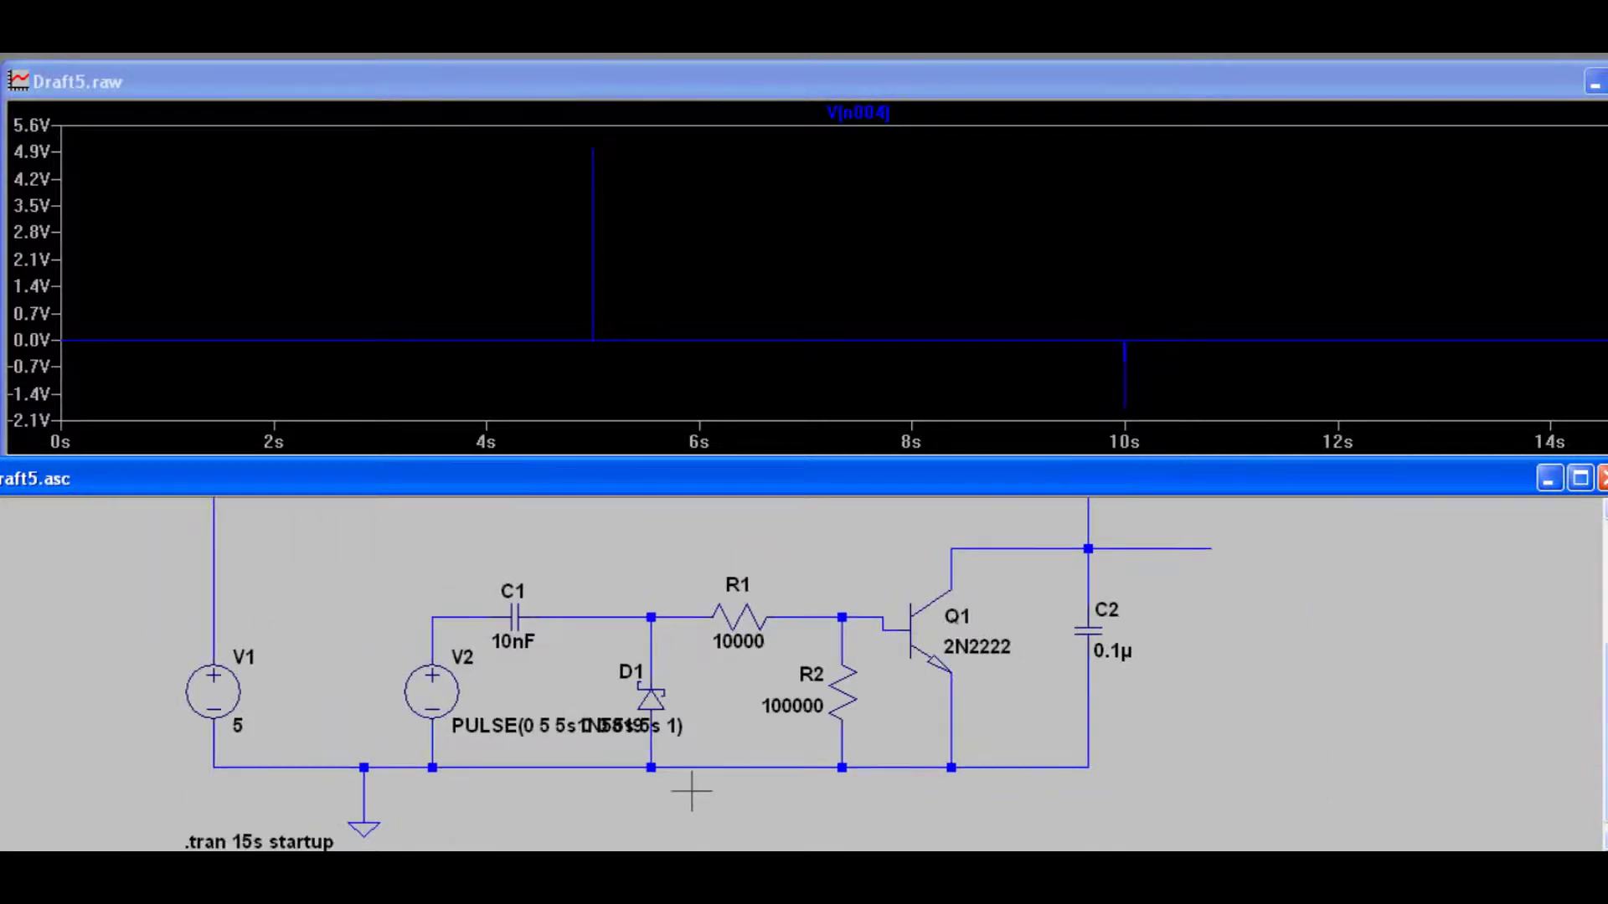
{"action": "scroll", "coordinate": [723, 808], "scroll_direction": "up", "scroll_amount": 1}
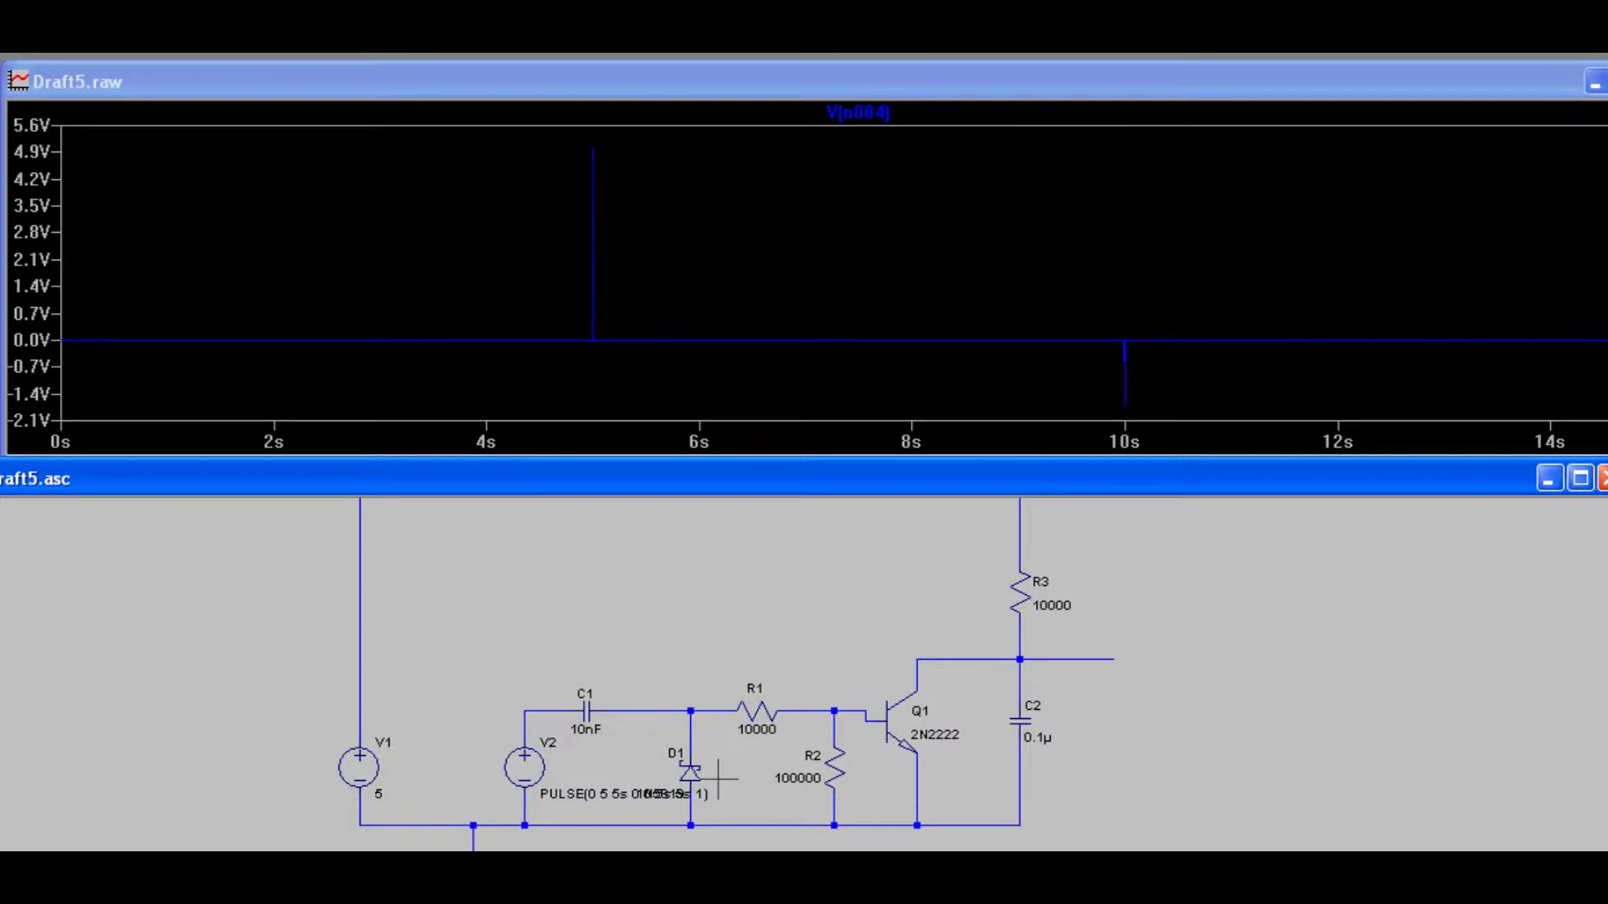
{"action": "scroll", "coordinate": [718, 779], "scroll_direction": "up", "scroll_amount": 2}
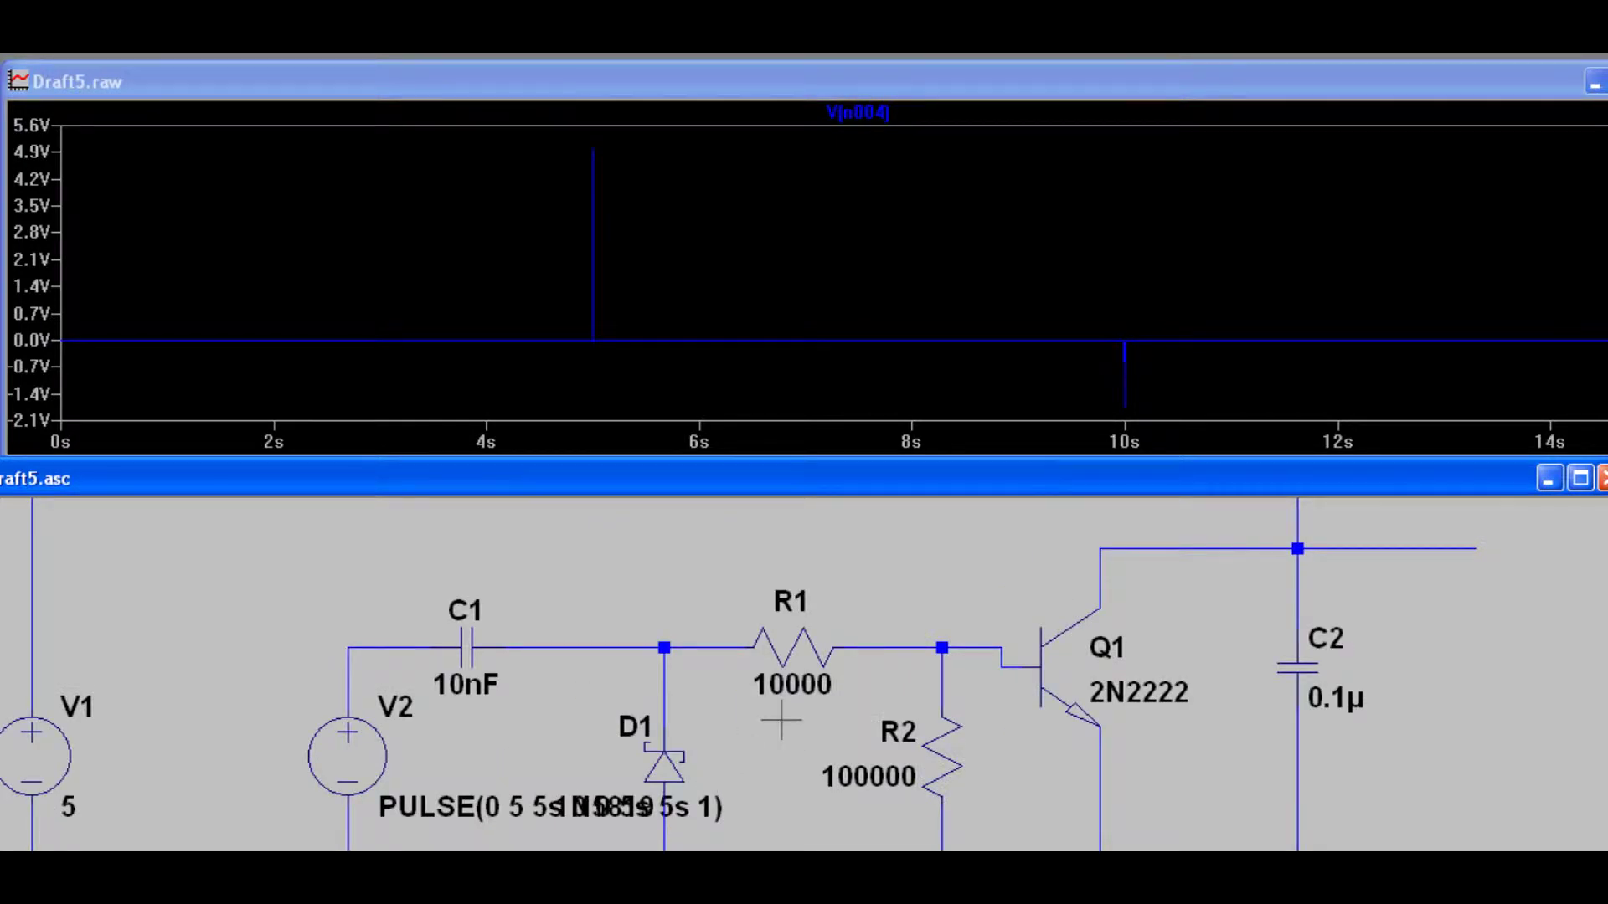
{"action": "right_click", "coordinate": [776, 320]}
{"action": "left_click", "coordinate": [897, 336]}
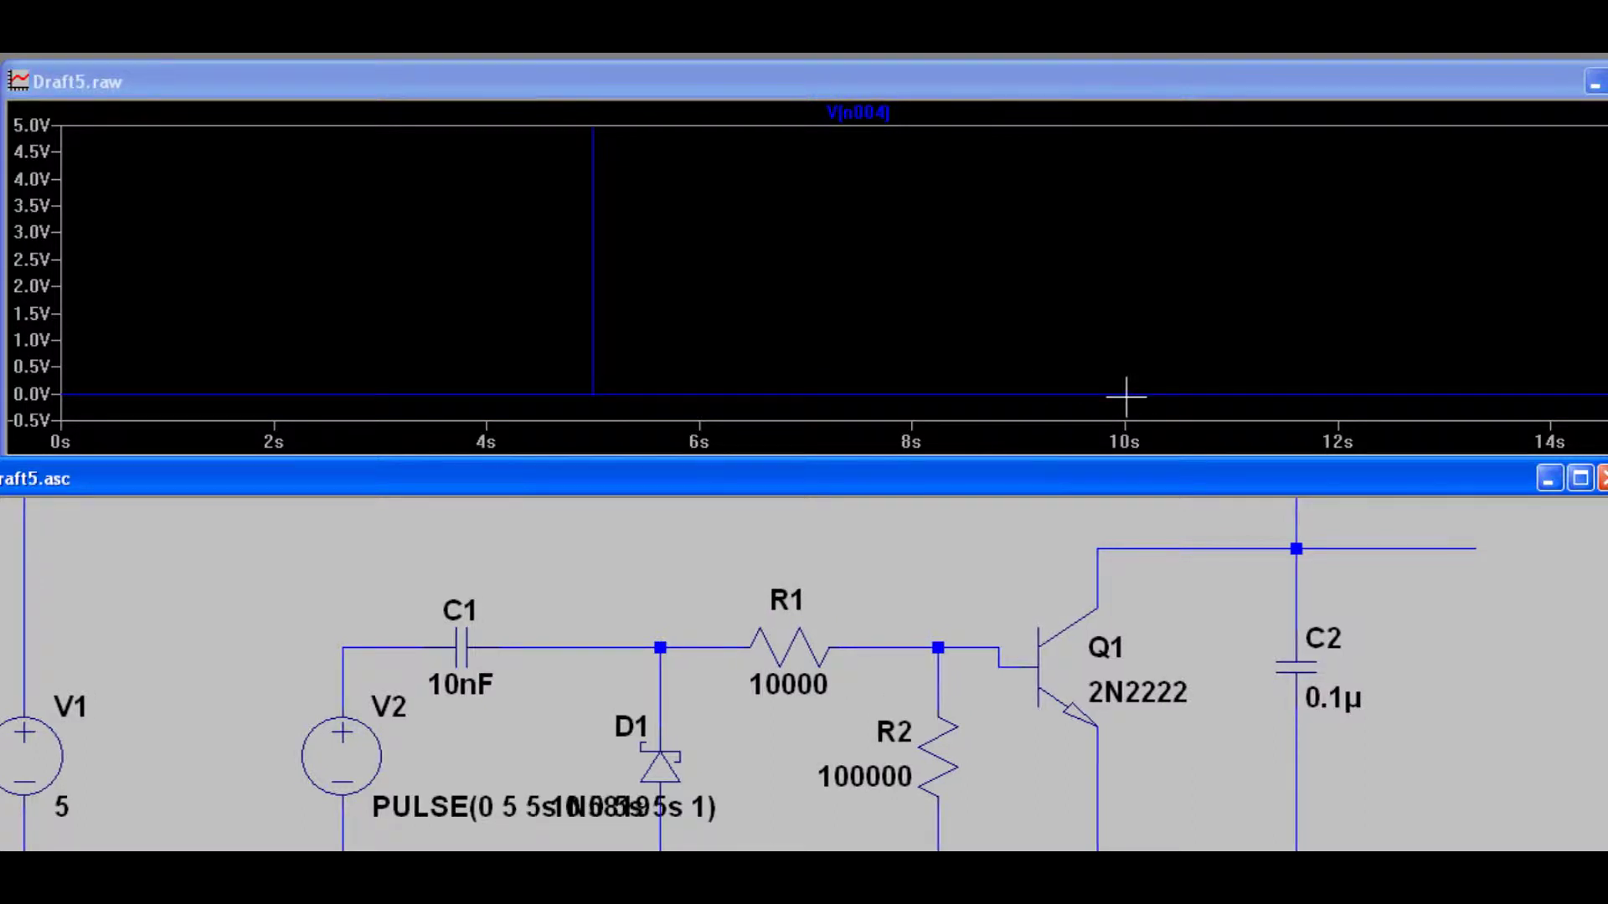
{"action": "left_click_drag", "start_coordinate": [1107, 367], "coordinate": [1157, 416]}
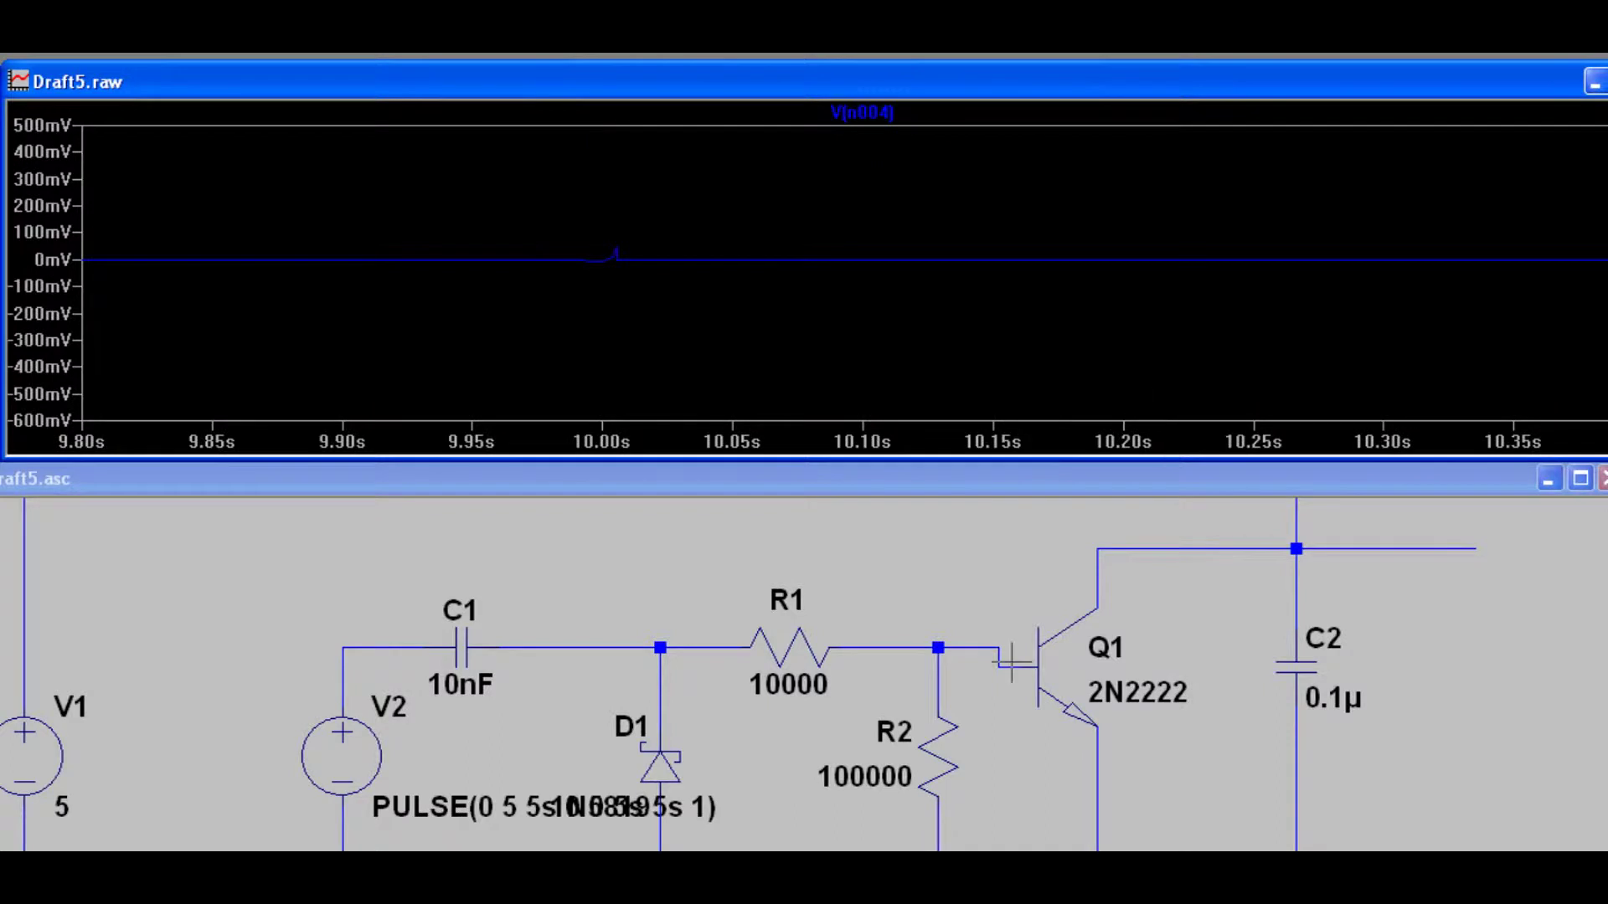
- Restore the full 0–15 s range, probe V(n002) at C2, and zoom out the schematic
{"action": "right_click", "coordinate": [1340, 219]}
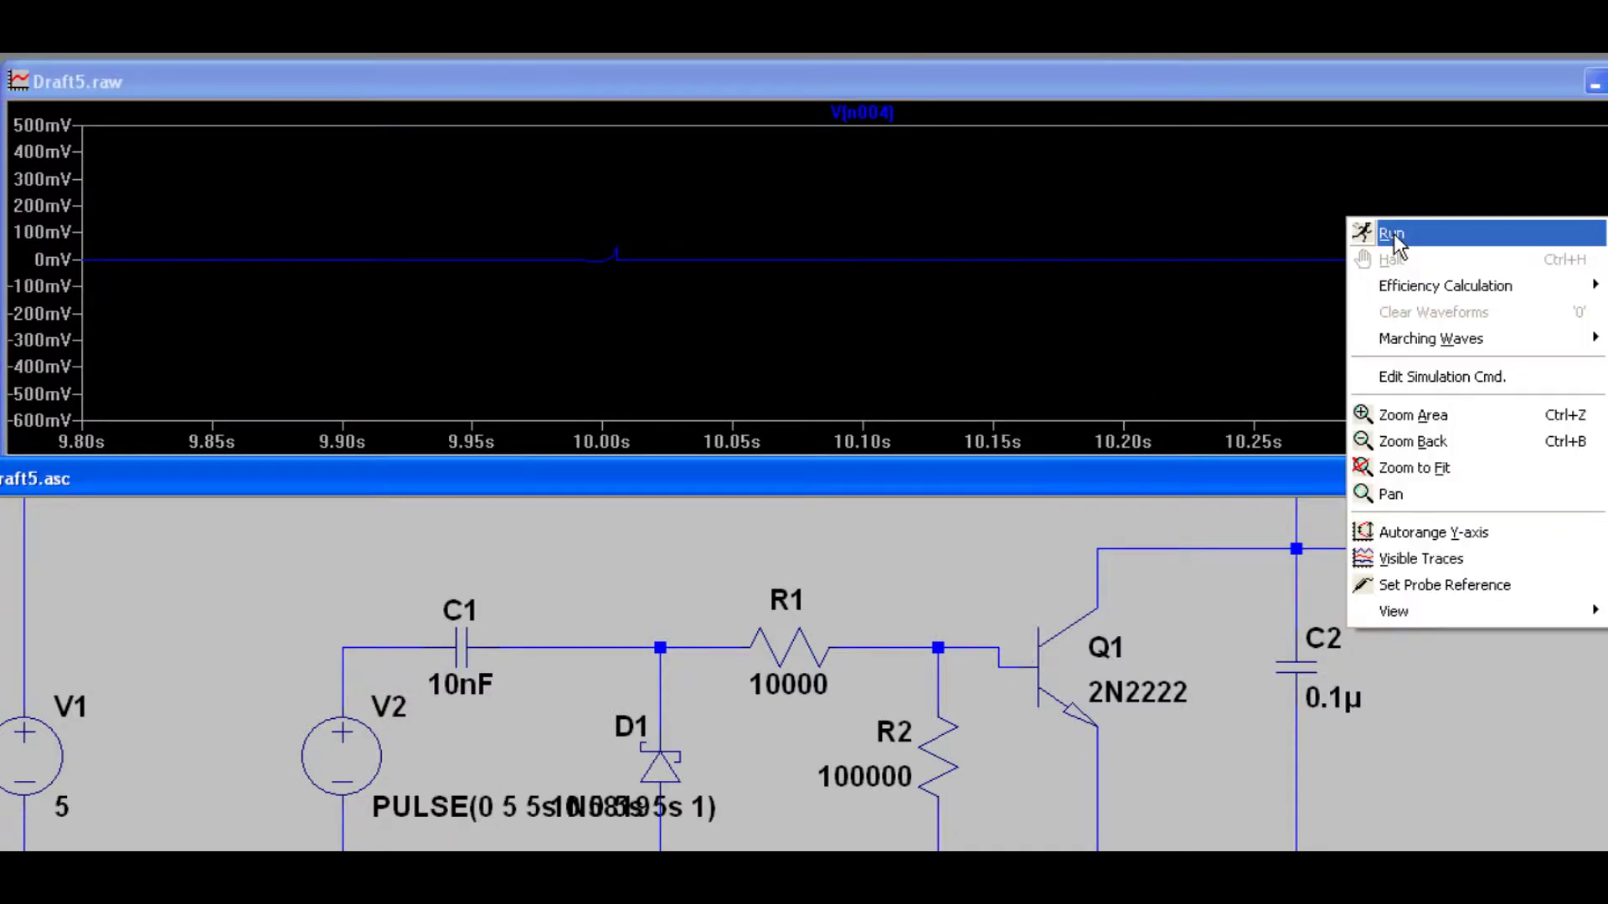
{"action": "left_click", "coordinate": [1393, 233]}
{"action": "left_click", "coordinate": [1306, 544]}
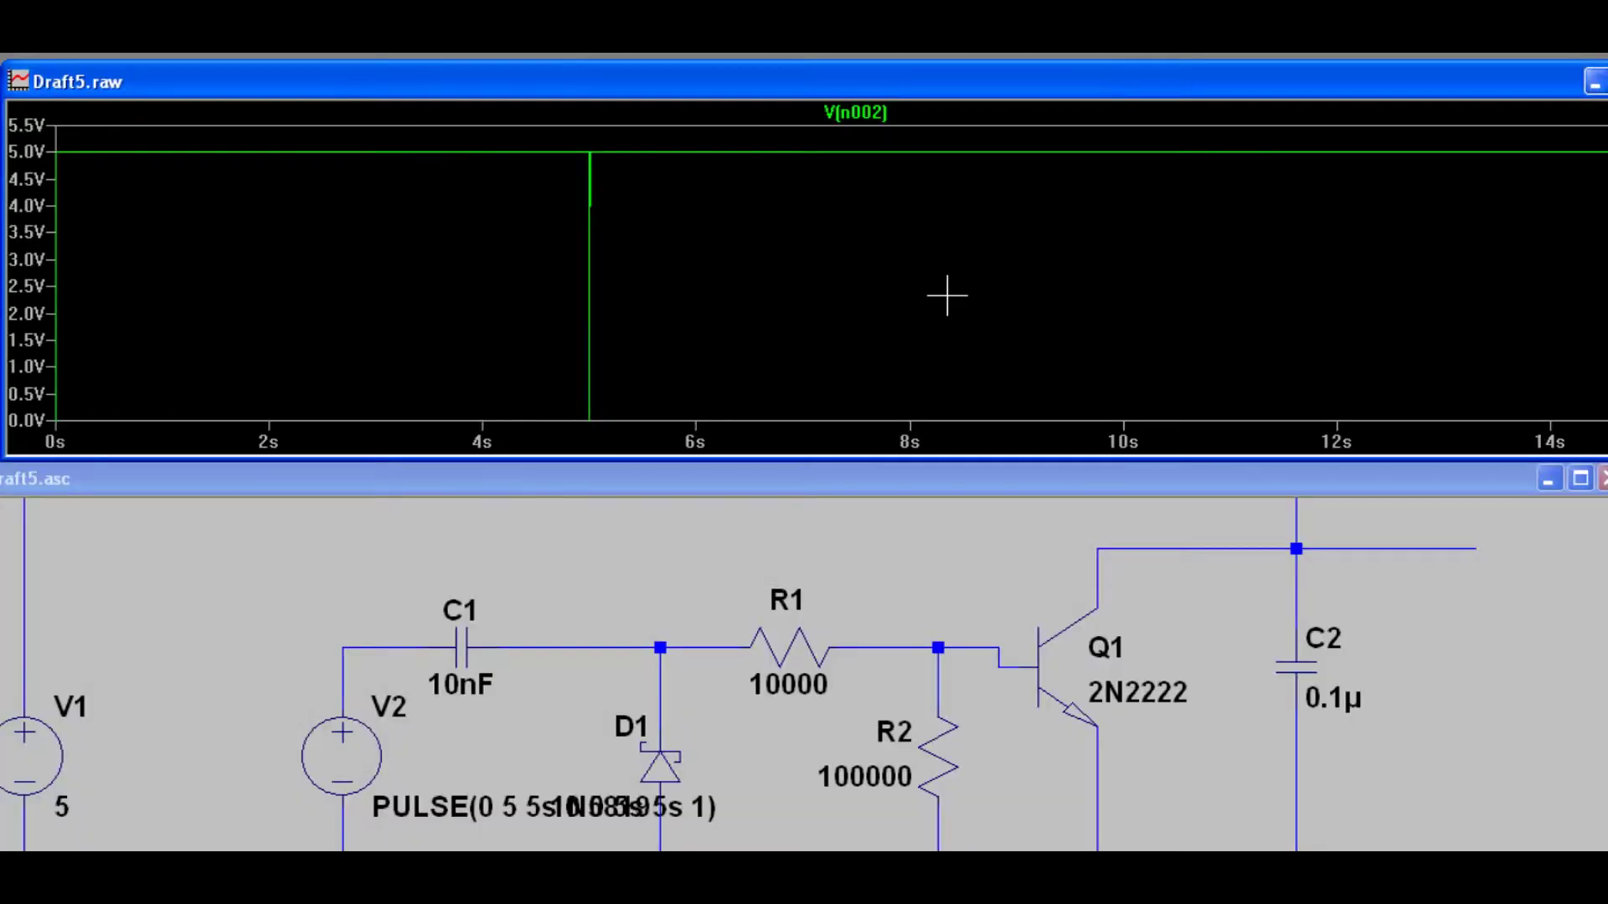
{"action": "left_click", "coordinate": [718, 675]}
{"action": "scroll", "coordinate": [685, 641], "scroll_direction": "down", "scroll_amount": 2}
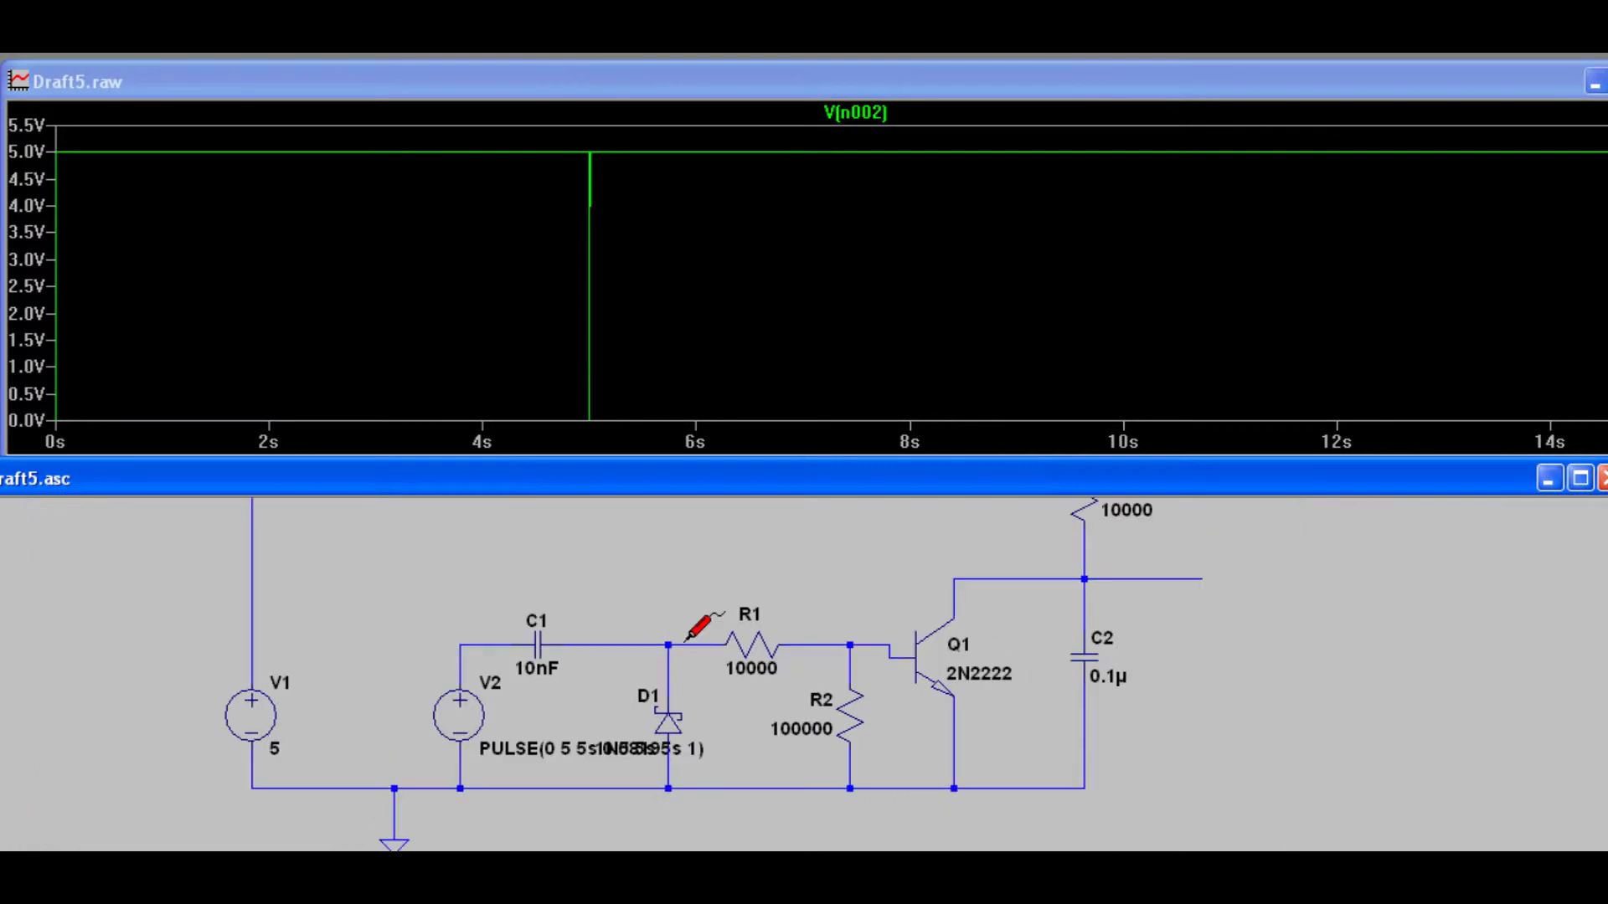
{"action": "scroll", "coordinate": [686, 724], "scroll_direction": "down", "scroll_amount": 2}
{"action": "scroll", "coordinate": [933, 592], "scroll_direction": "up", "scroll_amount": 1}
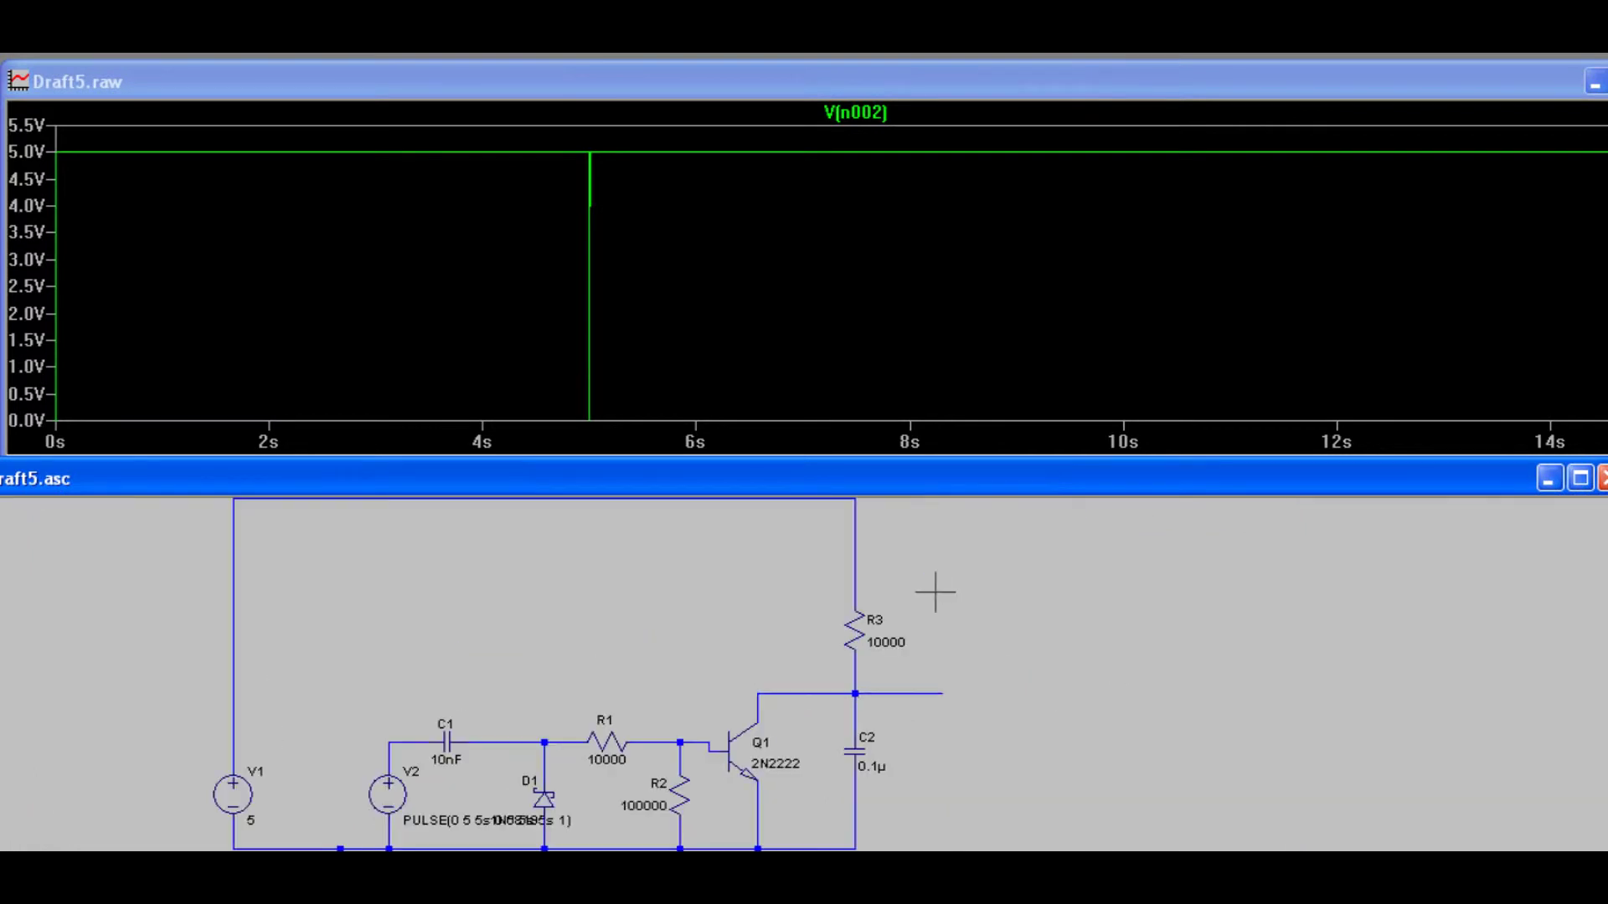